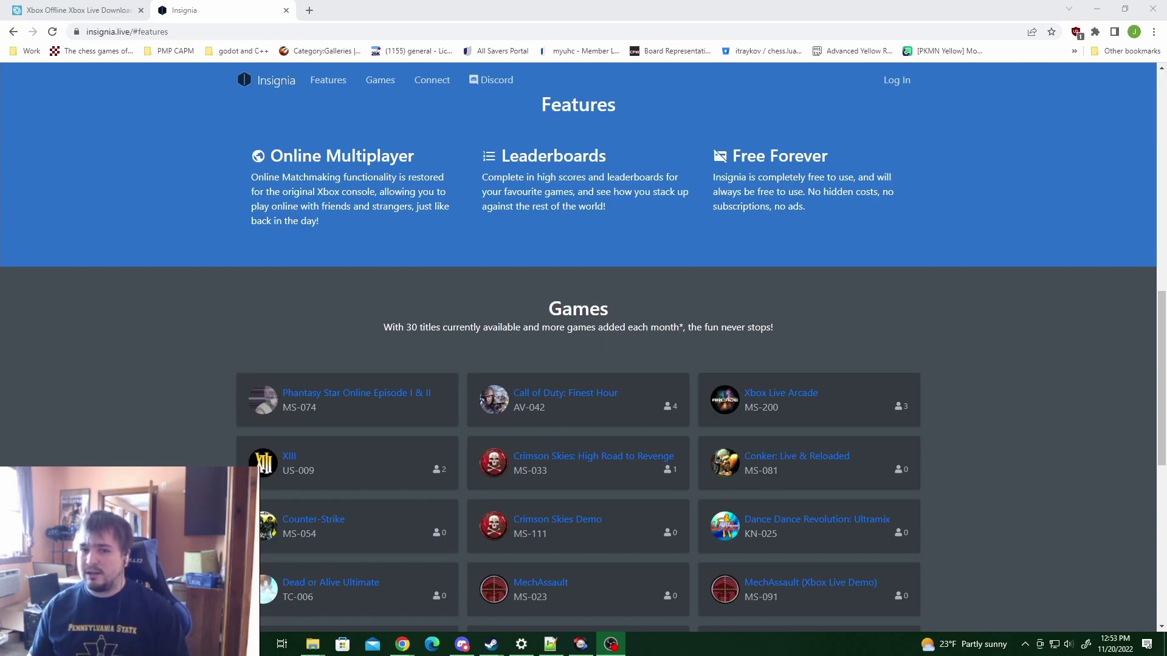
# - Scroll down the Insignia page and then back up to the top
pyautogui.scroll(1, 997, 377)
pyautogui.scroll(10, 995, 377)
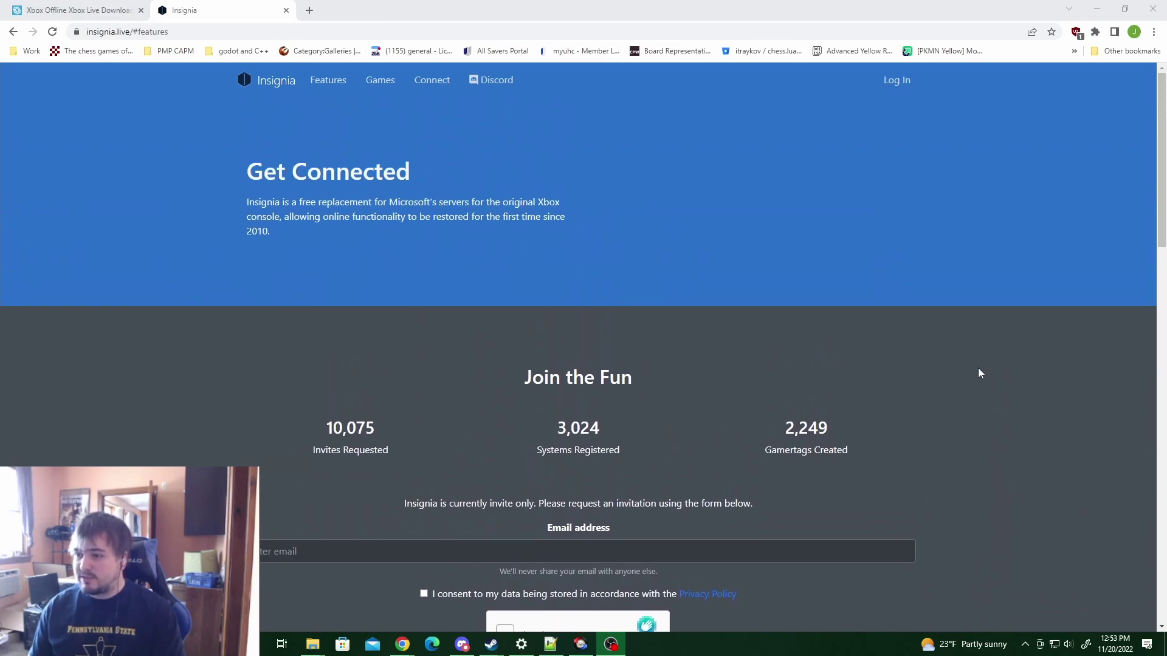
pyautogui.scroll(-12, 979, 373)
pyautogui.scroll(-1, 978, 369)
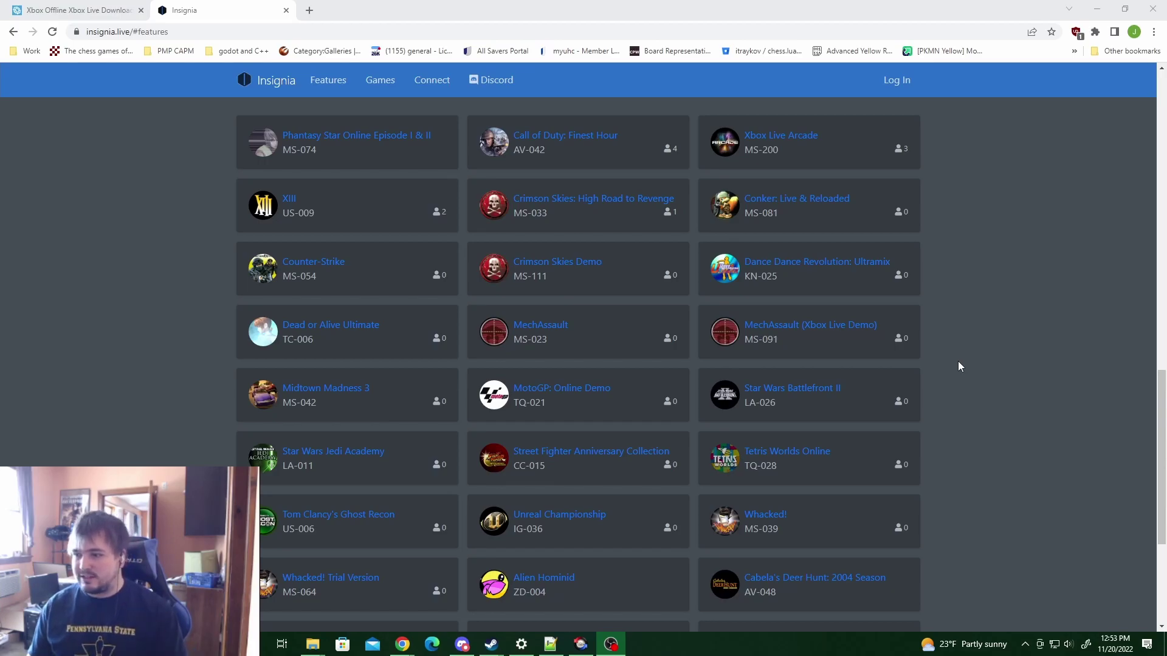
pyautogui.scroll(-1, 958, 362)
pyautogui.scroll(-5, 957, 361)
pyautogui.scroll(4, 958, 361)
pyautogui.scroll(2, 1000, 458)
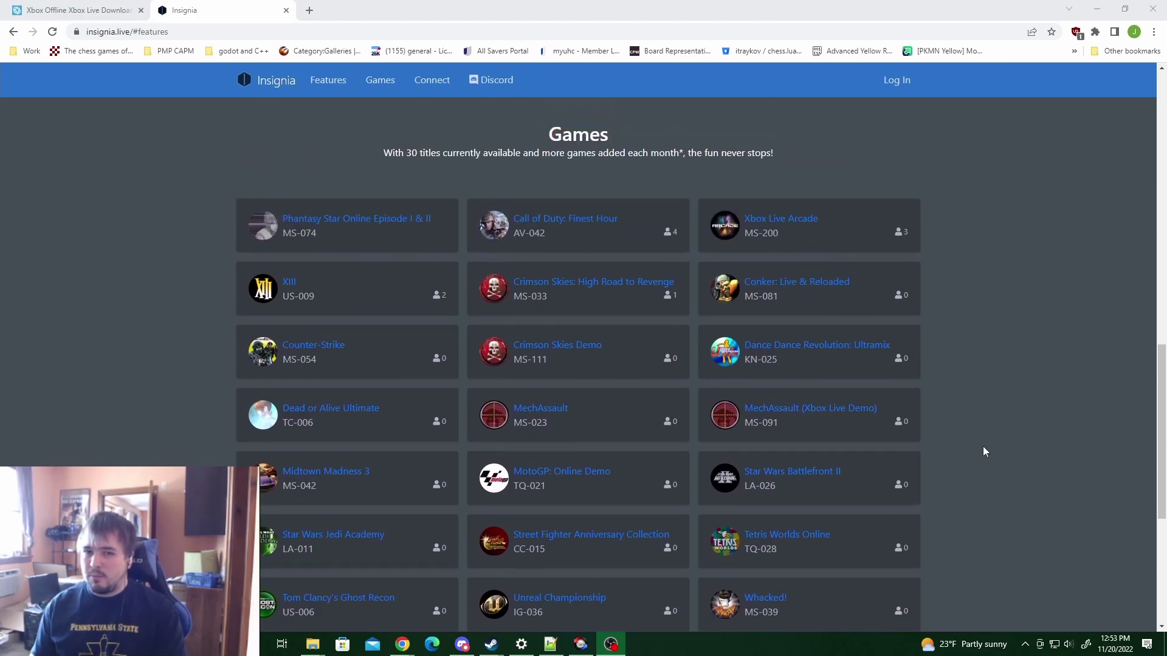
pyautogui.scroll(10, 988, 450)
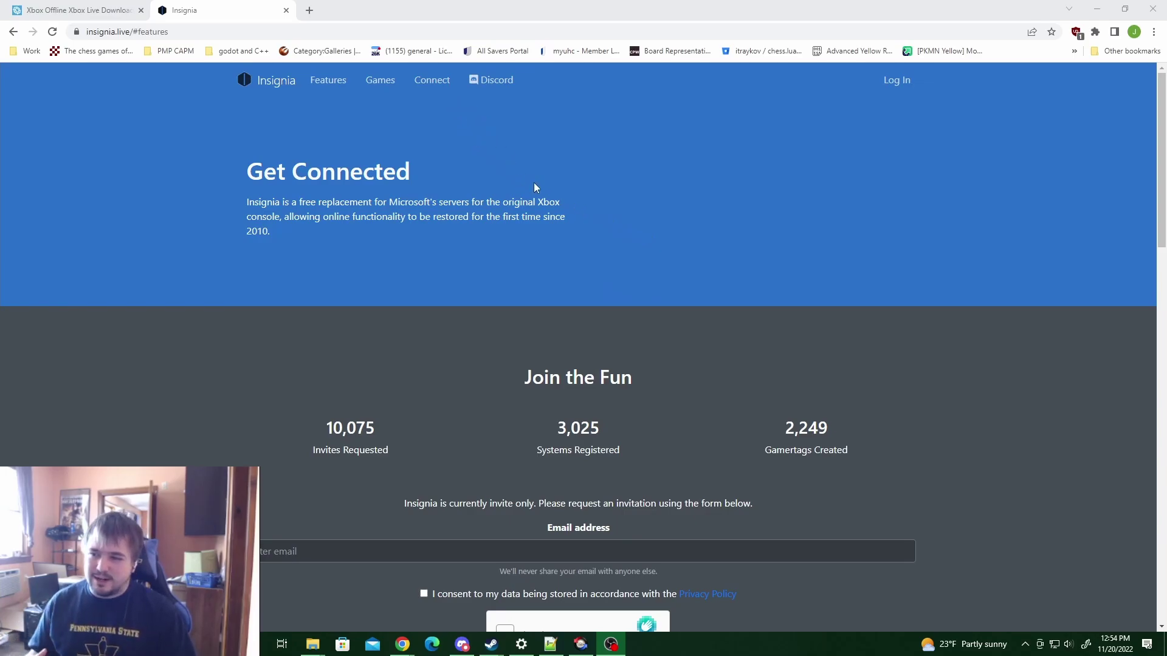
# - Open the Connect guide and highlight the EvolutionX/UnleashX dashboard note under Hardmodded/Softmodded systems
pyautogui.click(440, 80)
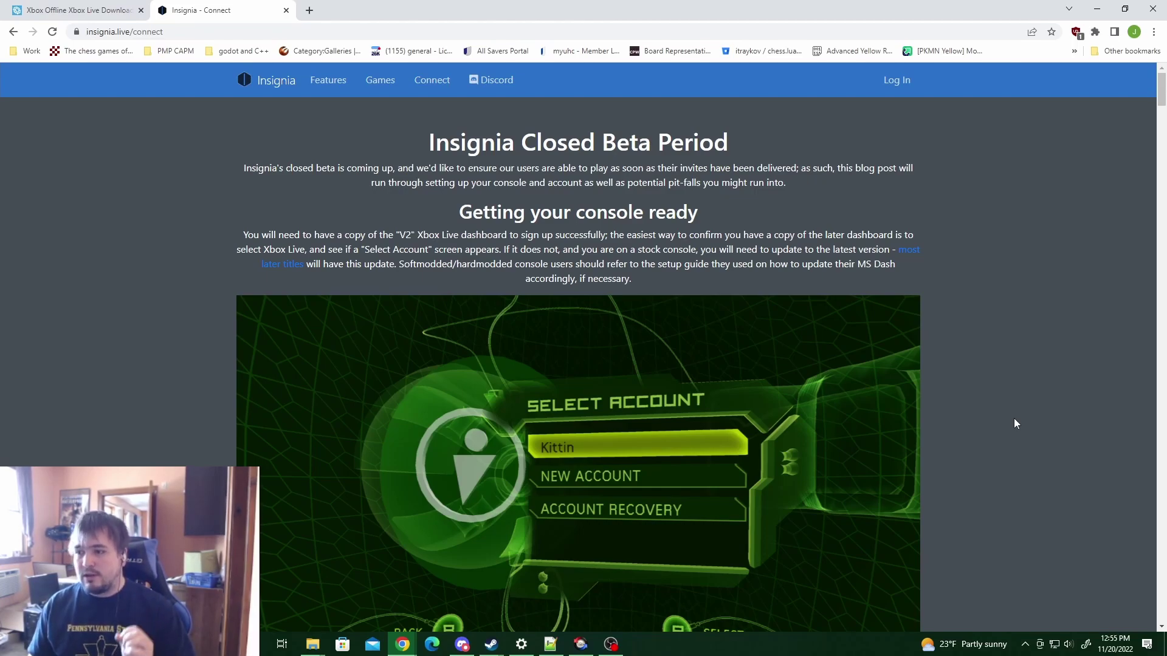
pyautogui.scroll(-12, 1014, 419)
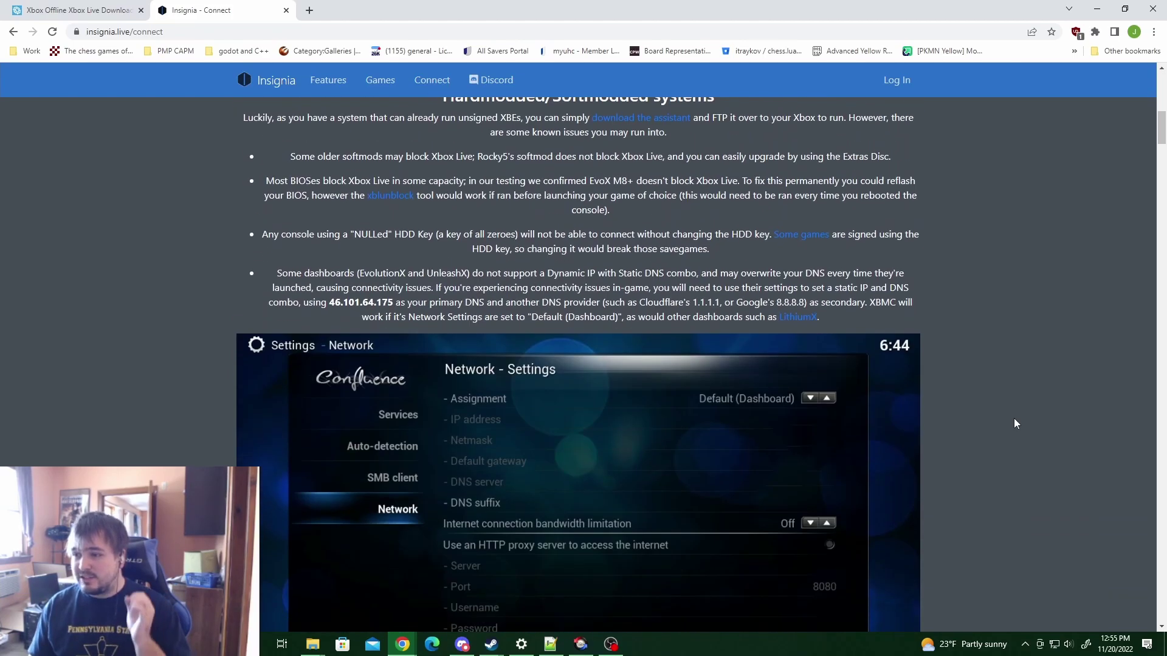
pyautogui.scroll(1, 1014, 423)
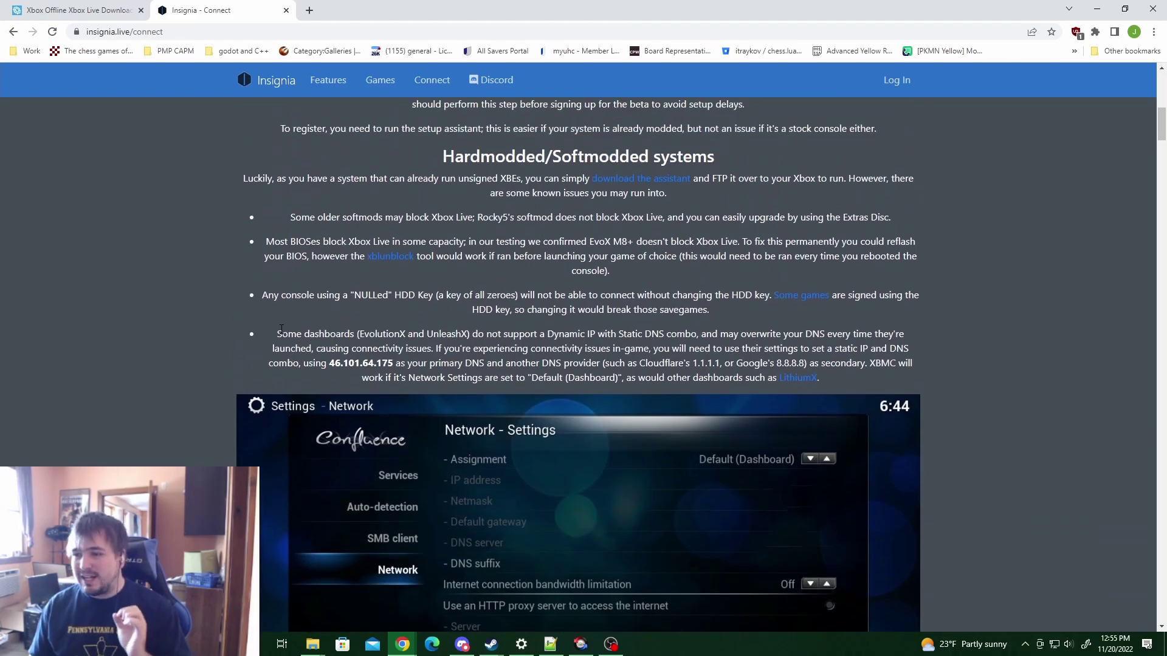
pyautogui.moveTo(271, 331); pyautogui.dragTo(691, 335)
pyautogui.click(693, 334)
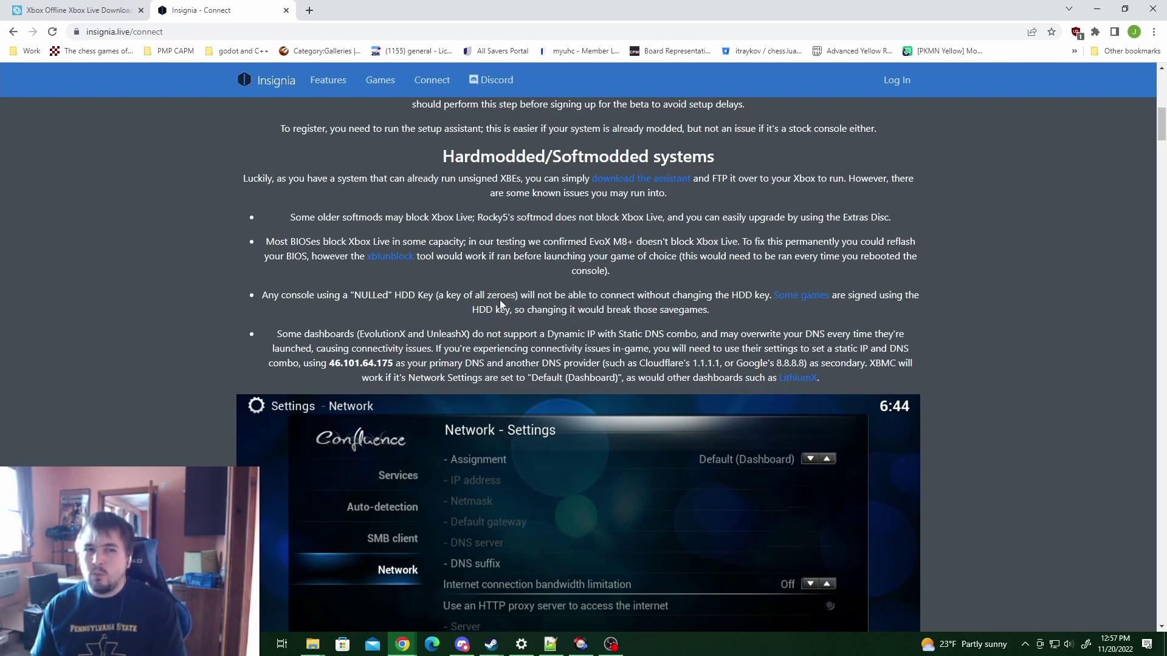
# - Return to the digiex.net DLC installers thread and highlight the two Star Wars Battlefront entries
pyautogui.click(122, 9)
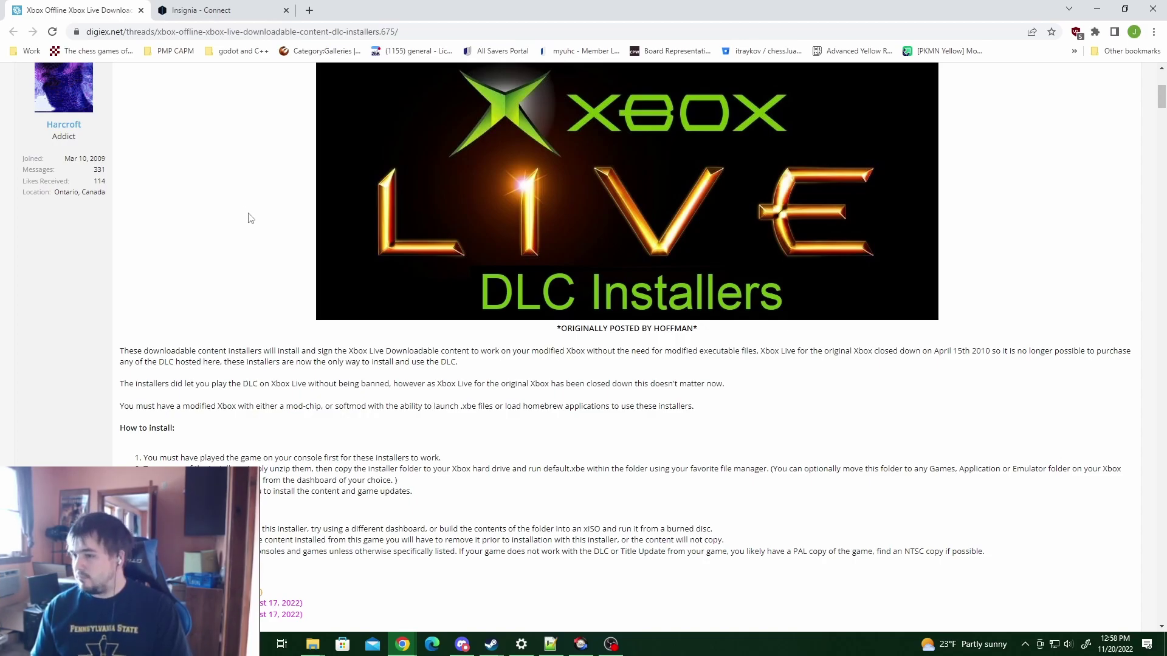
pyautogui.scroll(-15, 253, 220)
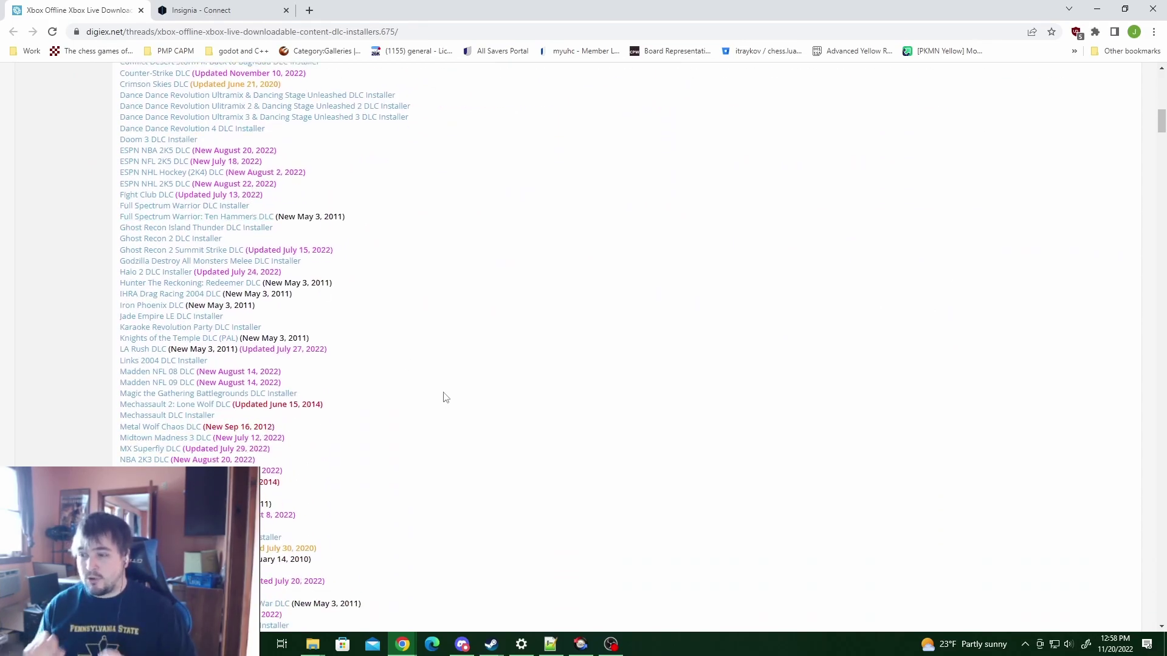
pyautogui.scroll(-6, 445, 395)
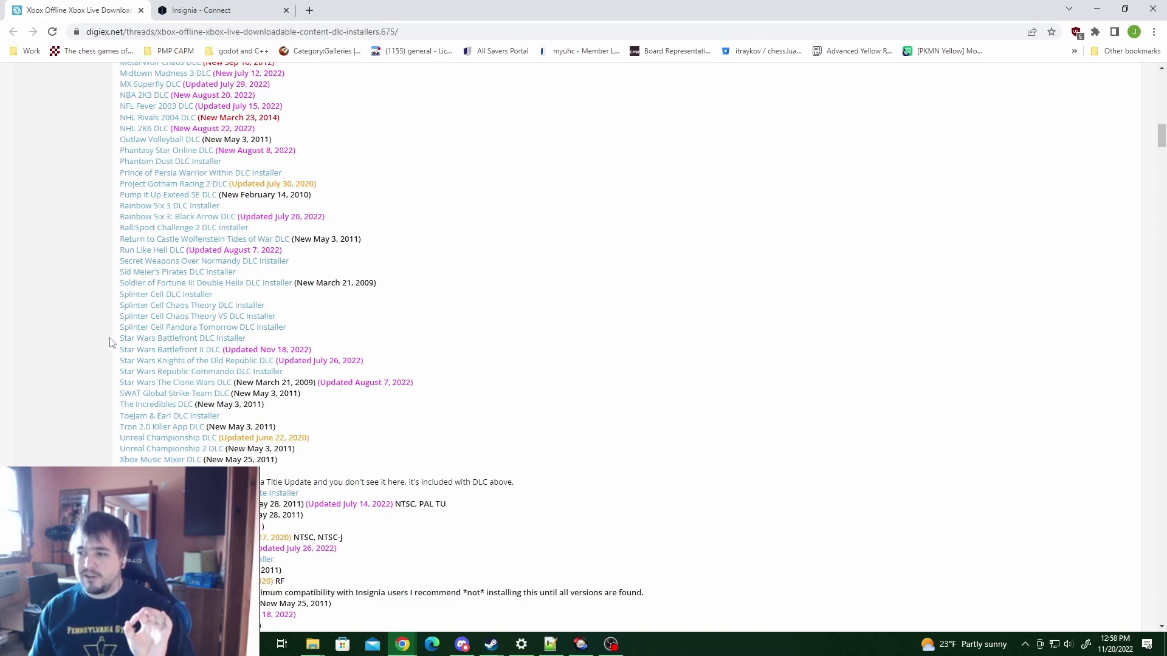
pyautogui.moveTo(110, 343); pyautogui.dragTo(344, 353)
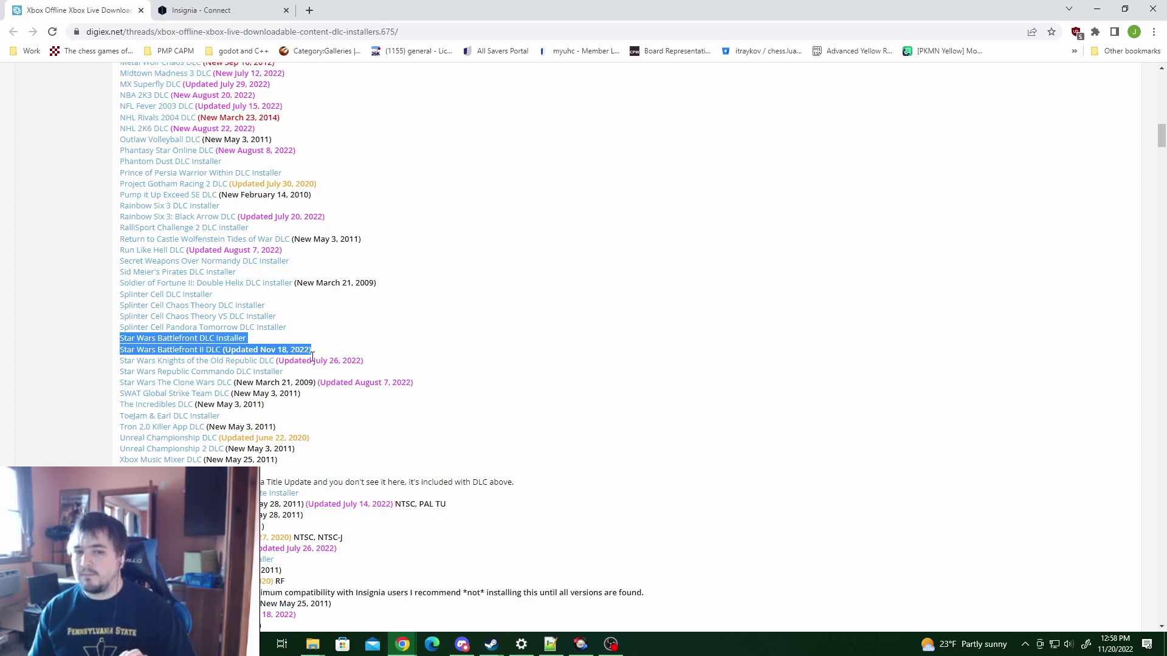
pyautogui.click(343, 352)
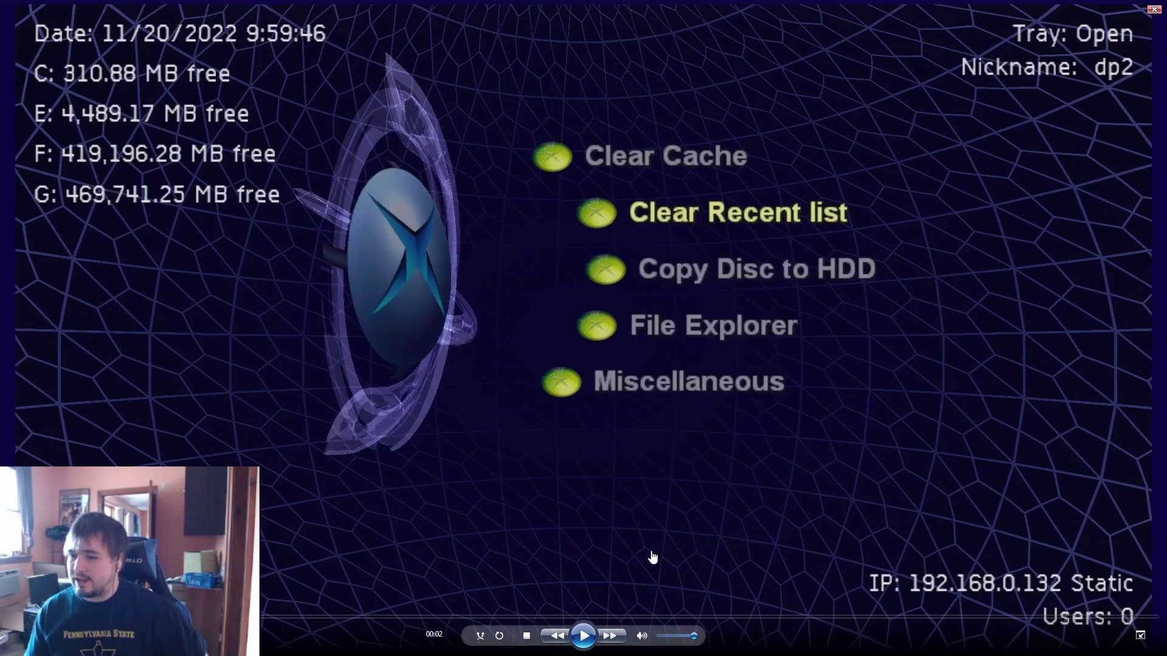
# - Bring up the UnleashX dashboard to reach F:\games\Star Wars Battlefront II DLC
pyautogui.click(584, 636)
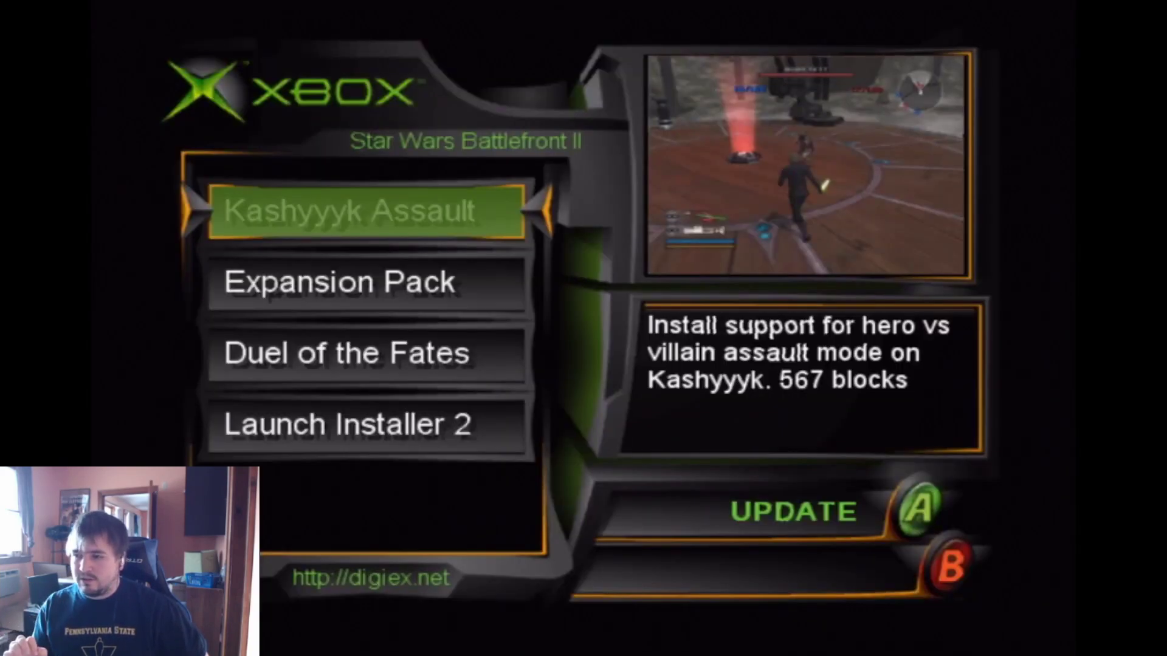
# - Install the Expansion Pack from the Battlefront II DLC installer and dismiss the confirmation
pyautogui.press('Down')
pyautogui.press('Up')
pyautogui.press('Down')
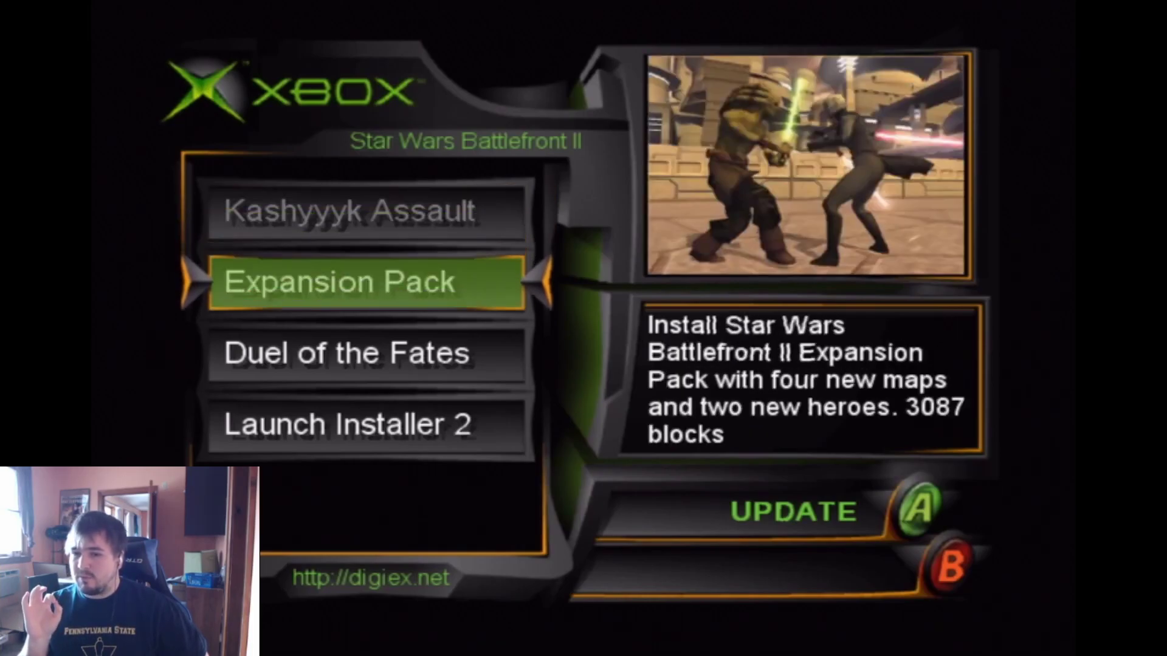
pyautogui.press('Return')
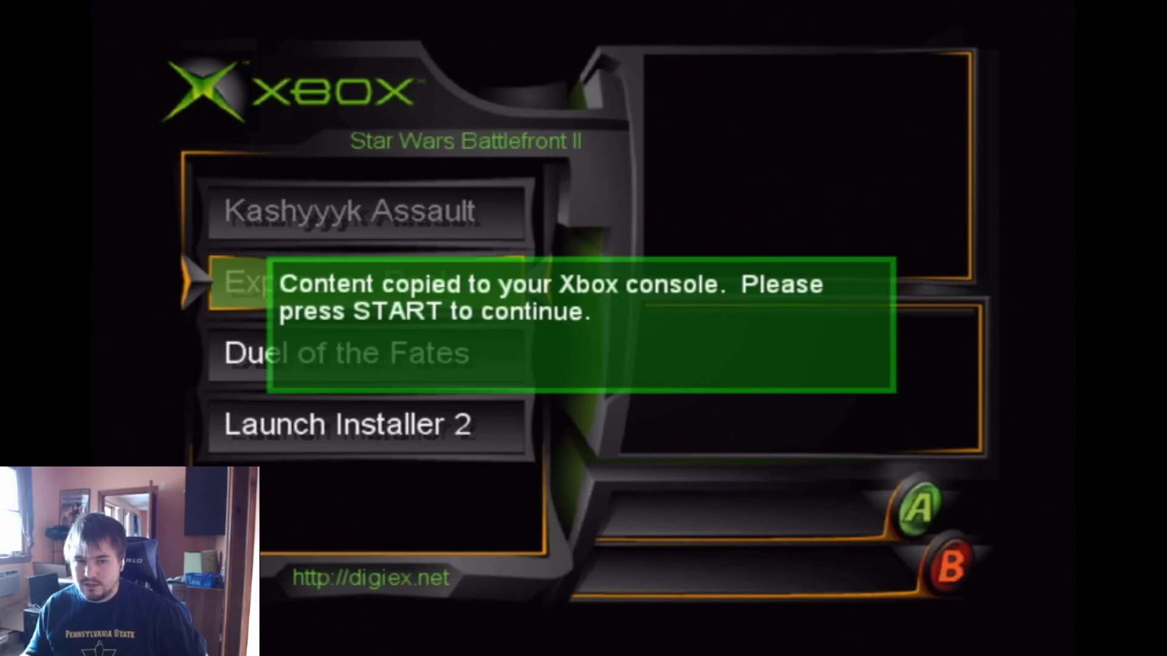
pyautogui.press('Return')
# - Start Launch Installer 2 for the game updates
pyautogui.press('Down')
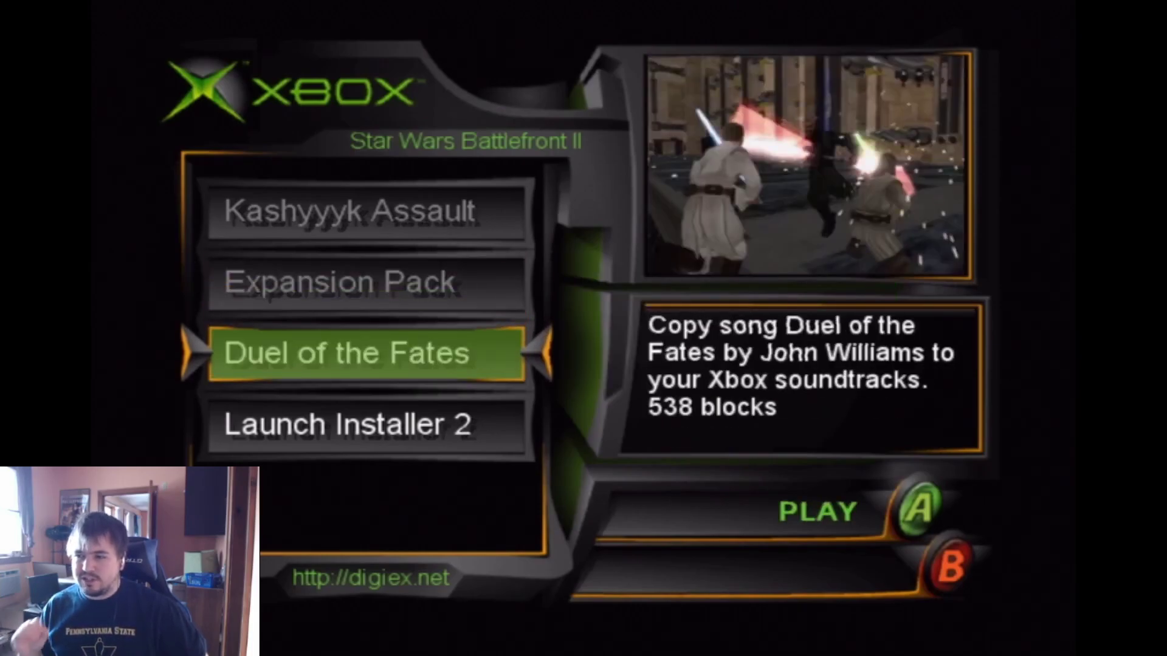
pyautogui.press('Down')
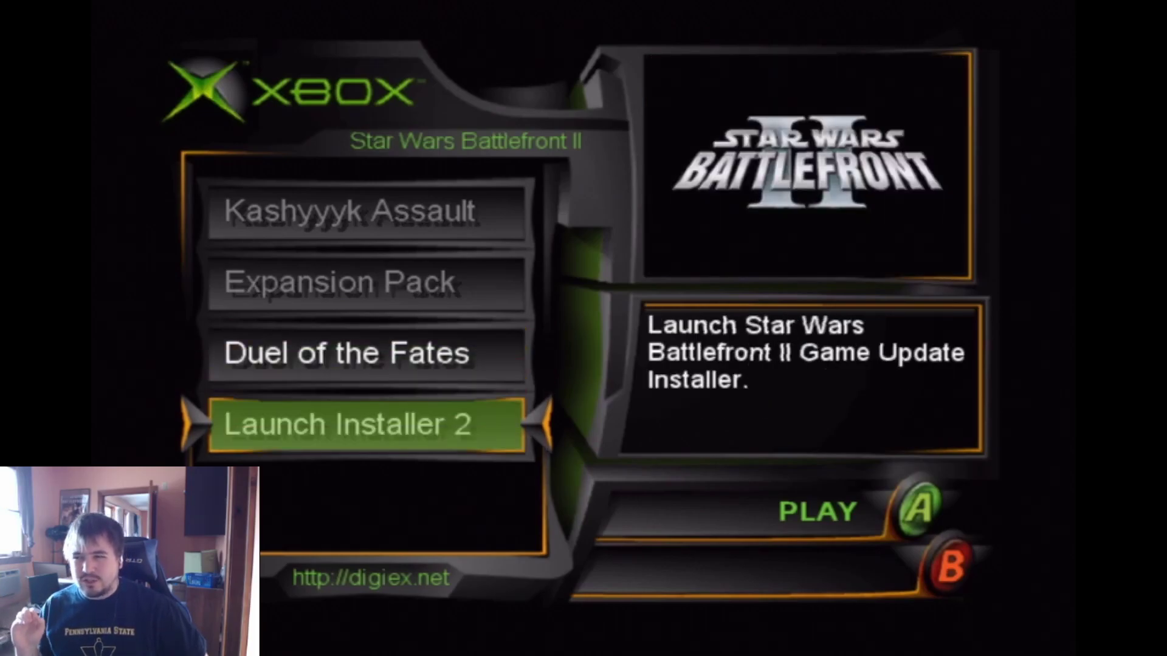
pyautogui.press('Return')
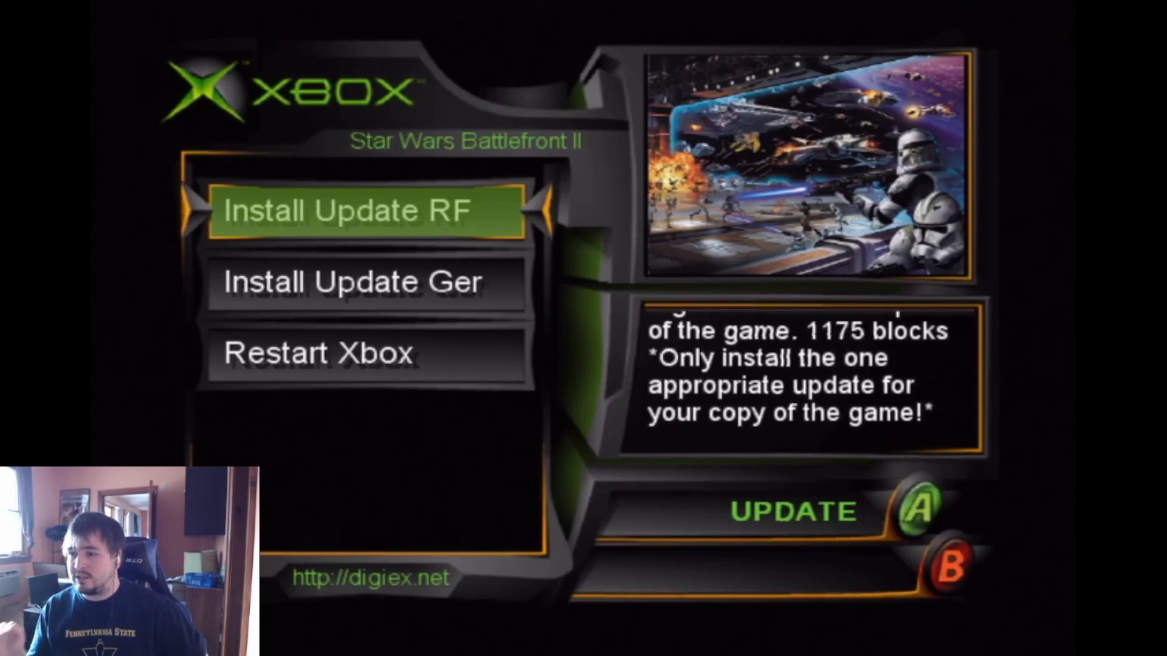
# - Install the RF game update, dismiss the content-copied message, and move down to Restart Xbox
pyautogui.press('Return')
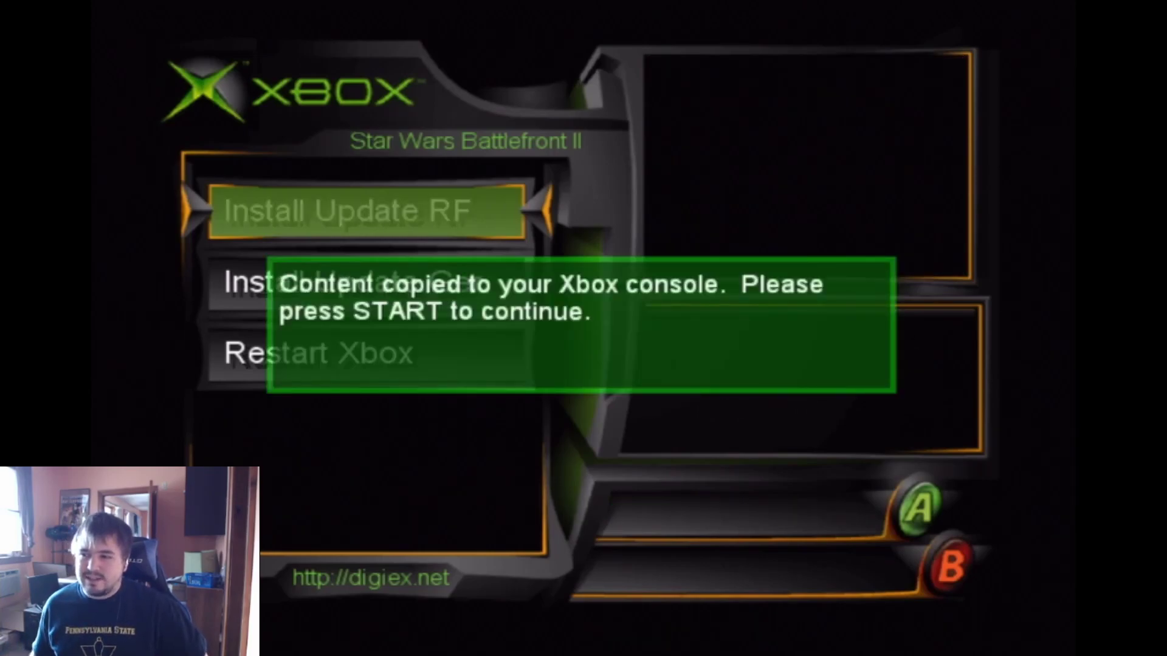
pyautogui.press('Return')
pyautogui.press('Down')
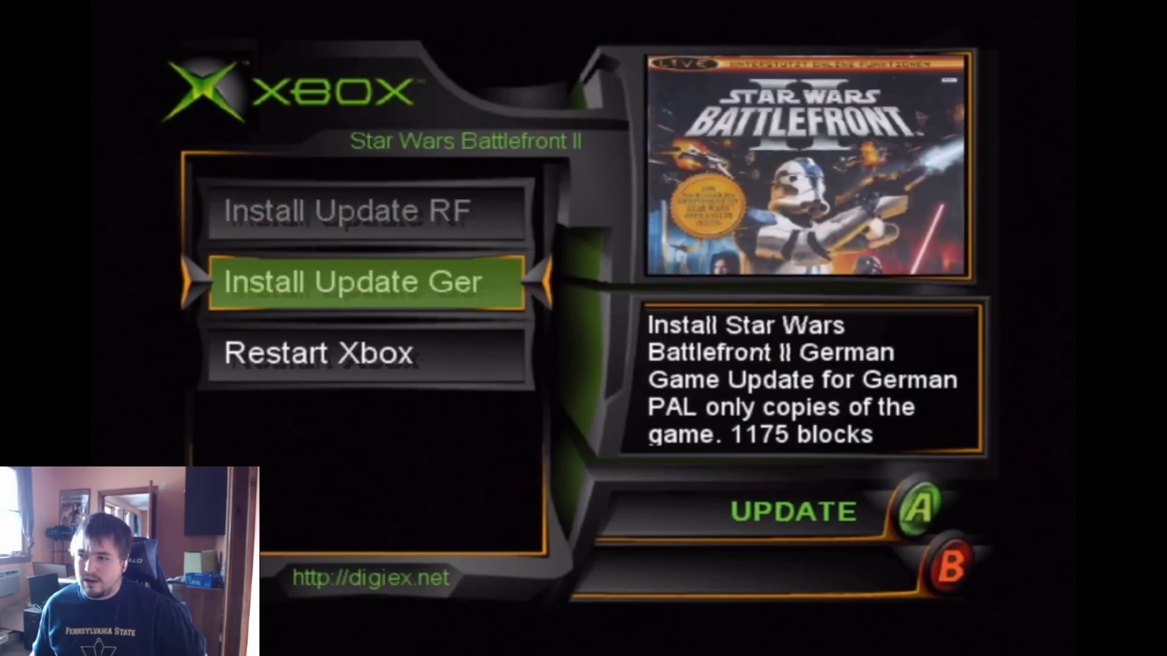
pyautogui.press('Down')
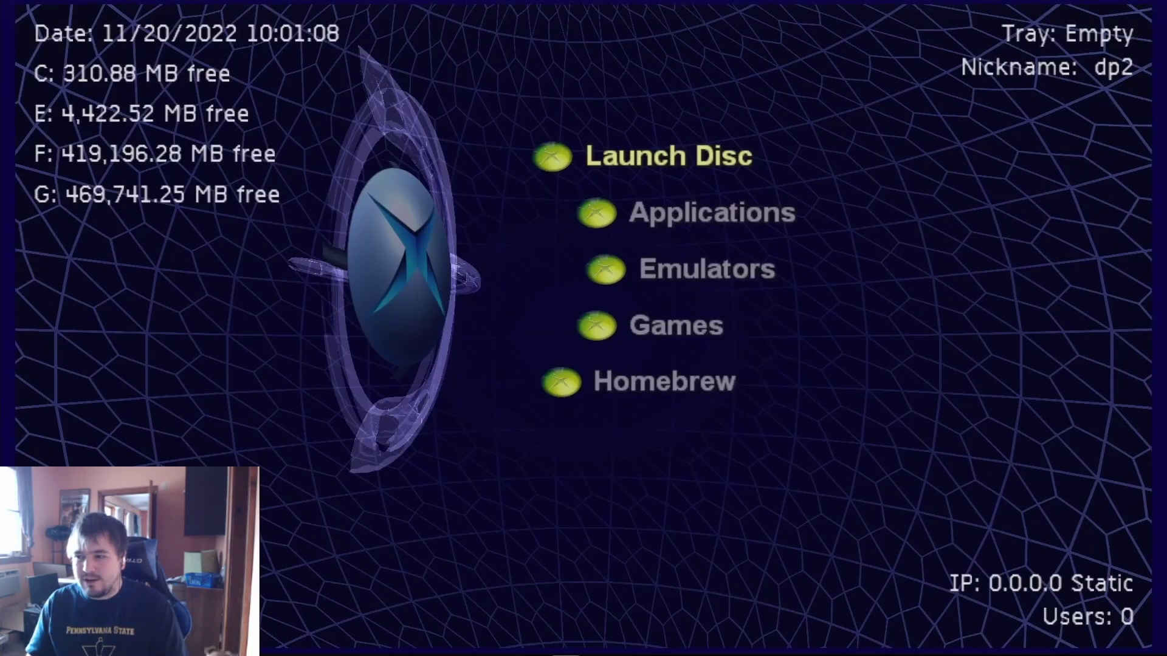
# - Open File Explorer from the UnleashX System menu
pyautogui.press('Down')
pyautogui.press('Down')
pyautogui.press('Down')
pyautogui.press('Down')
pyautogui.press('Down')
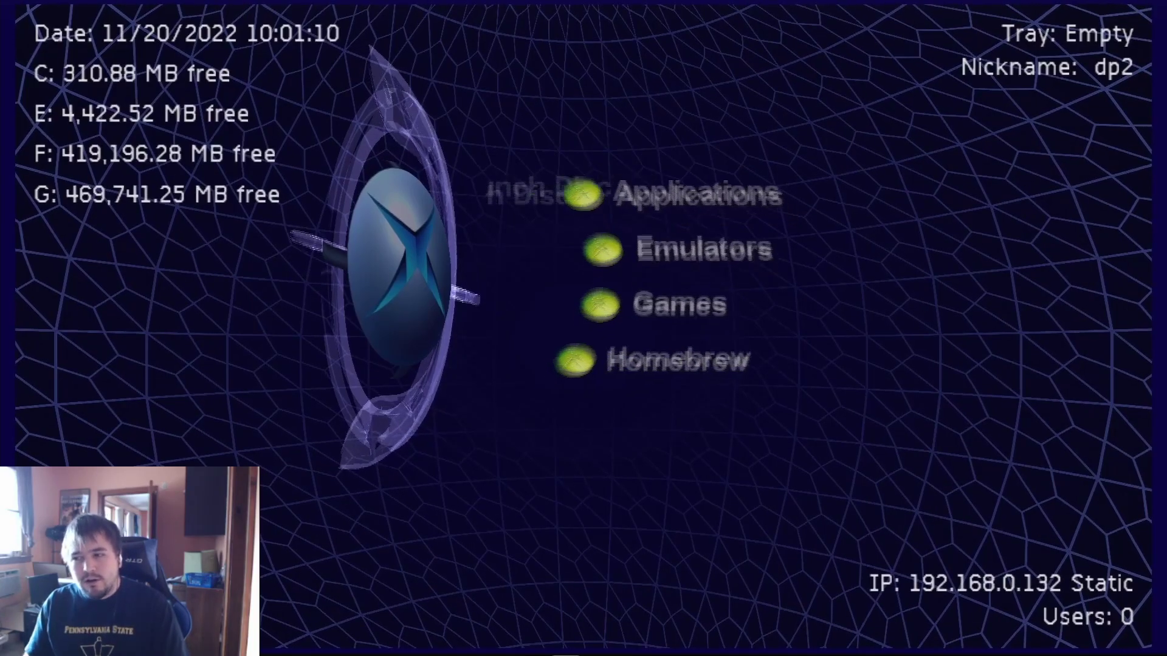
pyautogui.press('Return')
pyautogui.press('Down')
pyautogui.press('Down')
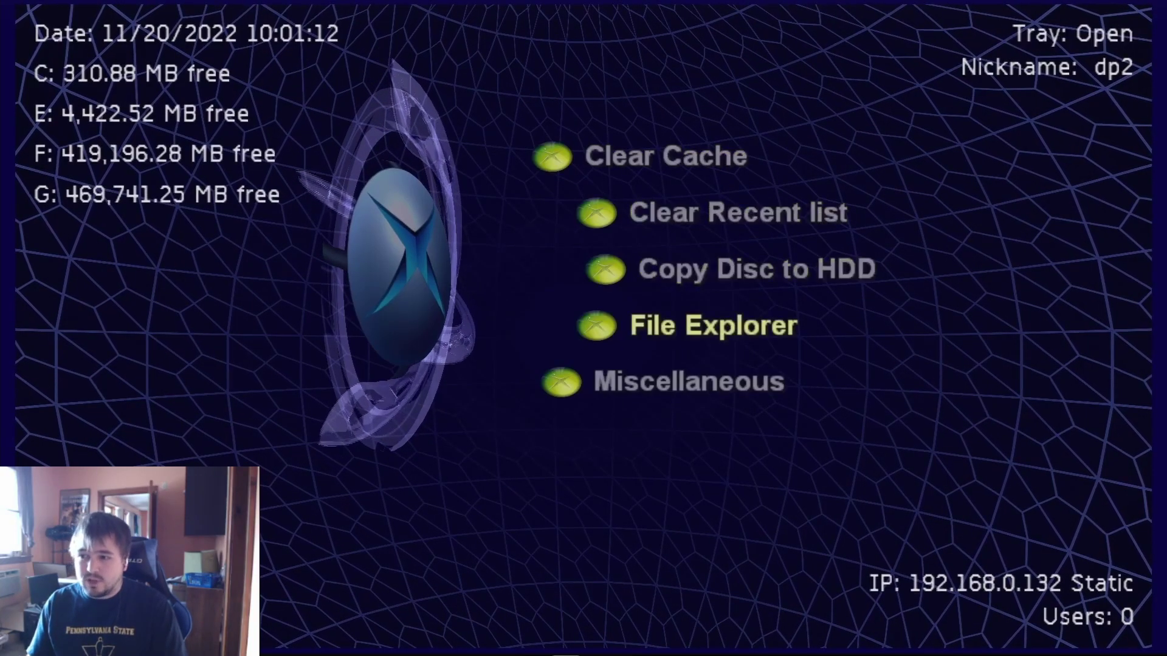
pyautogui.press('Return')
# - Browse to F:\games\Star Wars BF2 Stock and run default.xbe
pyautogui.press('Down')
pyautogui.press('Down')
pyautogui.press('Down')
pyautogui.press('Return')
pyautogui.press('Down')
pyautogui.press('Down')
pyautogui.press('Return')
pyautogui.press('Down')
pyautogui.press('Down')
pyautogui.press('Down')
pyautogui.press('Down')
pyautogui.press('Down')
pyautogui.press('Down')
pyautogui.press('Down')
pyautogui.press('Down')
pyautogui.press('Down')
pyautogui.press('Down')
pyautogui.press('Down')
pyautogui.press('Down')
pyautogui.press('Down')
pyautogui.press('Down')
pyautogui.press('Down')
pyautogui.press('Down')
pyautogui.press('Down')
pyautogui.press('Down')
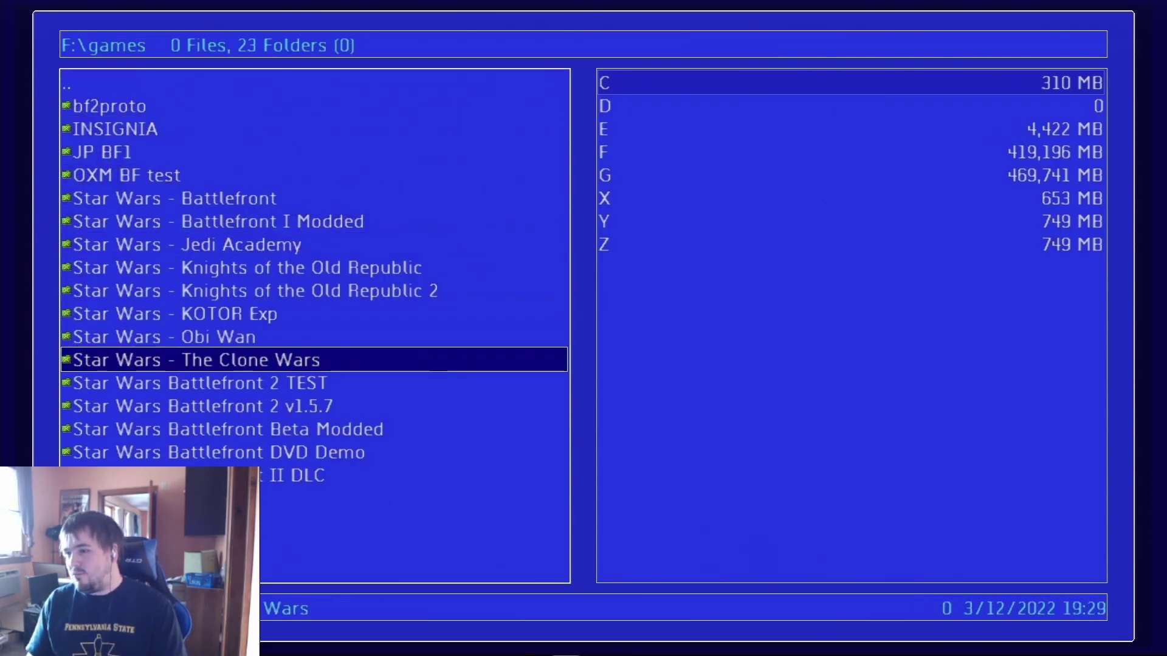
pyautogui.press('Down')
pyautogui.press('Up')
pyautogui.press('Return')
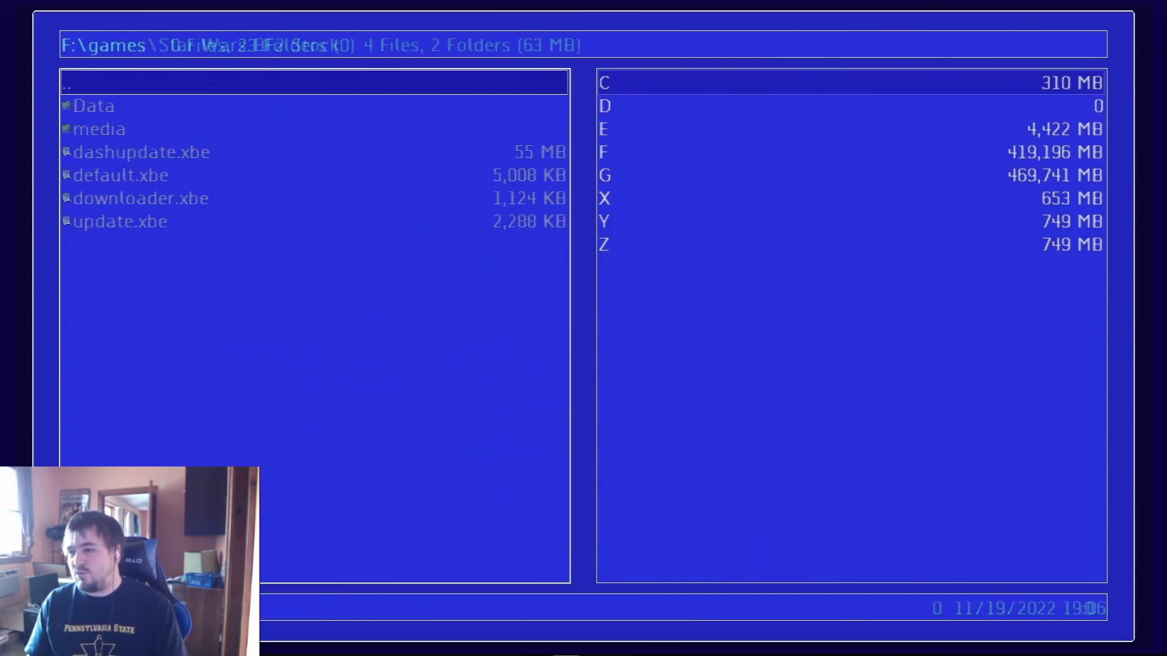
pyautogui.press('Down')
pyautogui.press('Down')
pyautogui.press('Down')
pyautogui.press('Down')
pyautogui.press('Return')
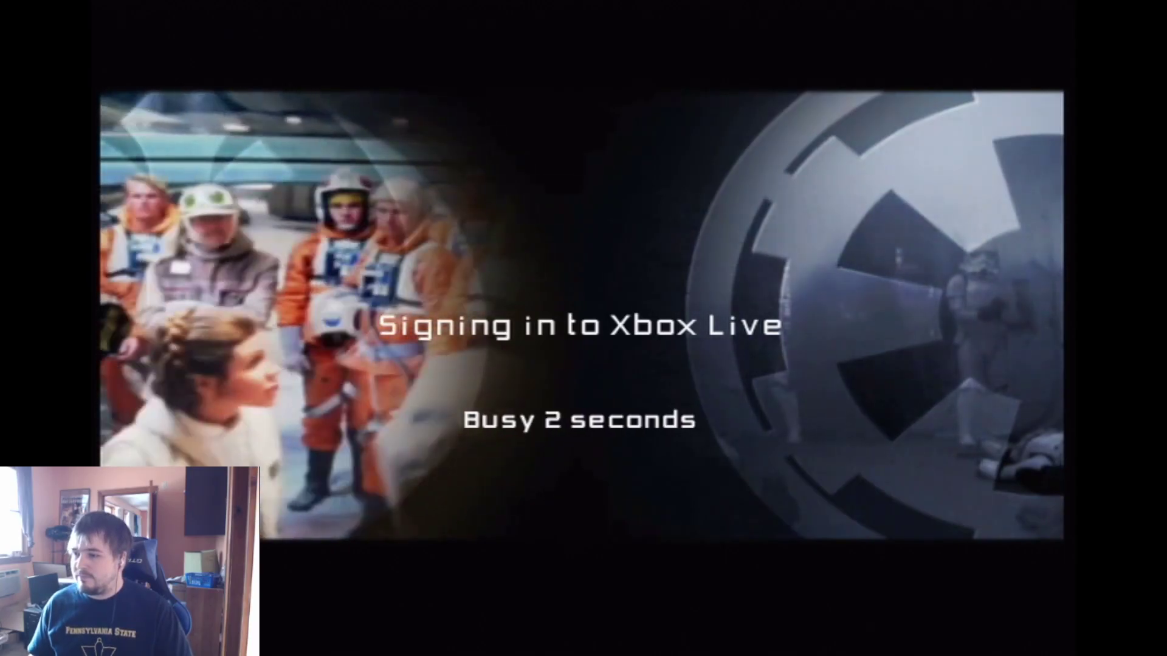
# - Sign in to Xbox Live and join the Night of Escape Conquest session on Coruscant
pyautogui.moveTo(949, 537)
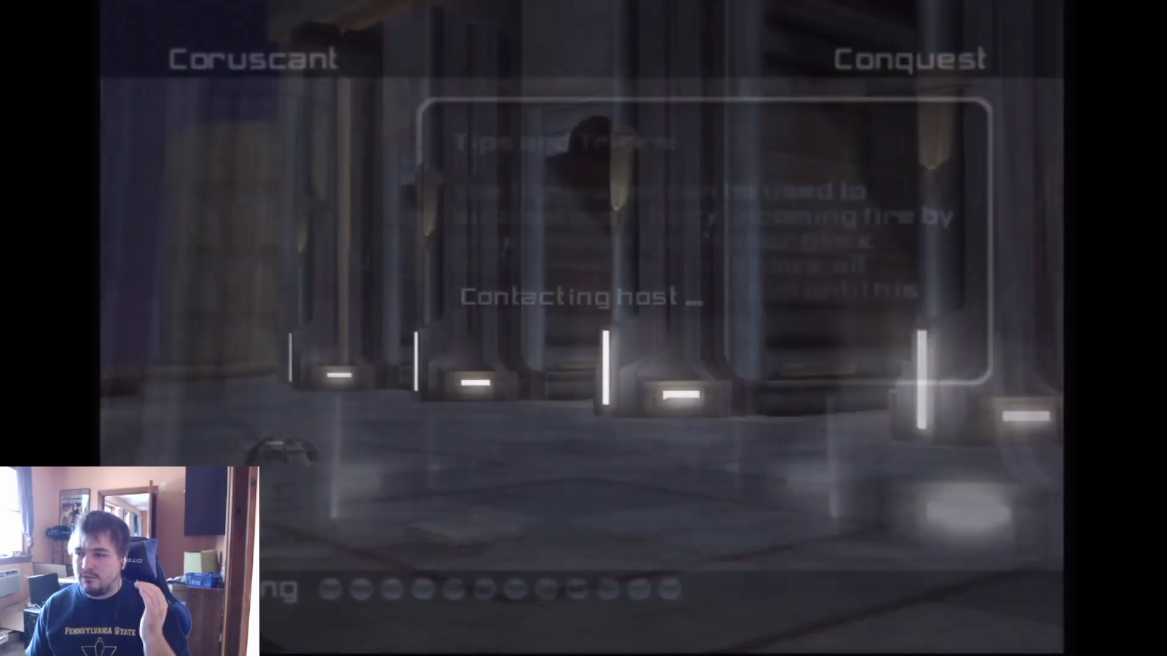
# - Join the Rebels and spawn at a command post as a Rebel Soldier
pyautogui.press('Return')
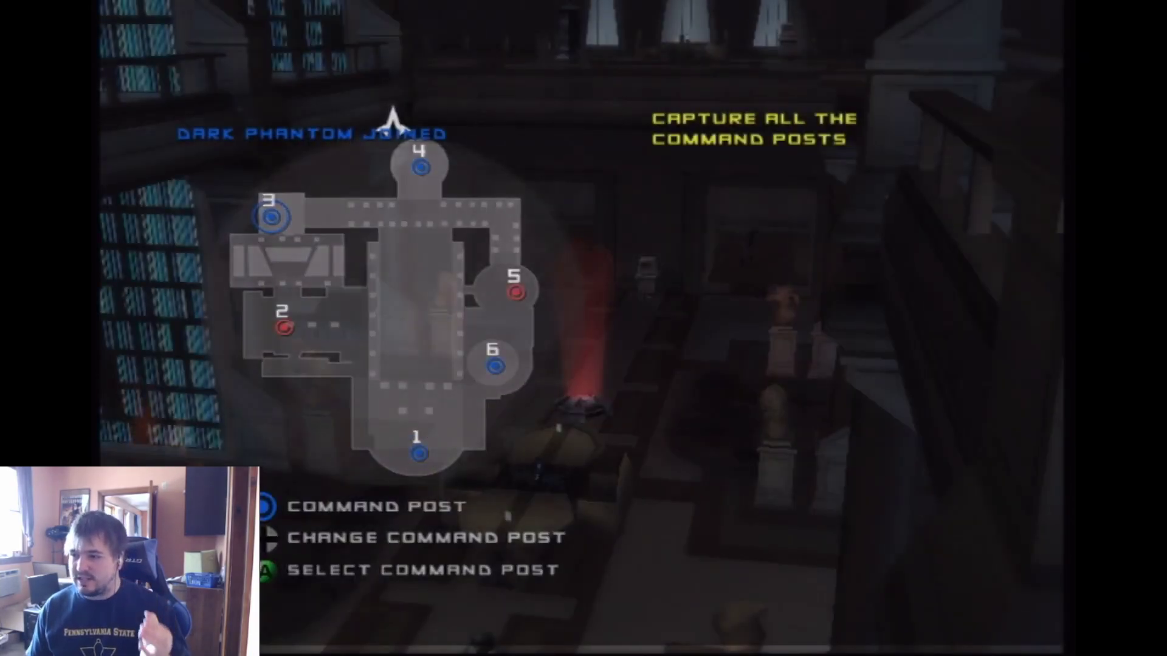
pyautogui.press('Return')
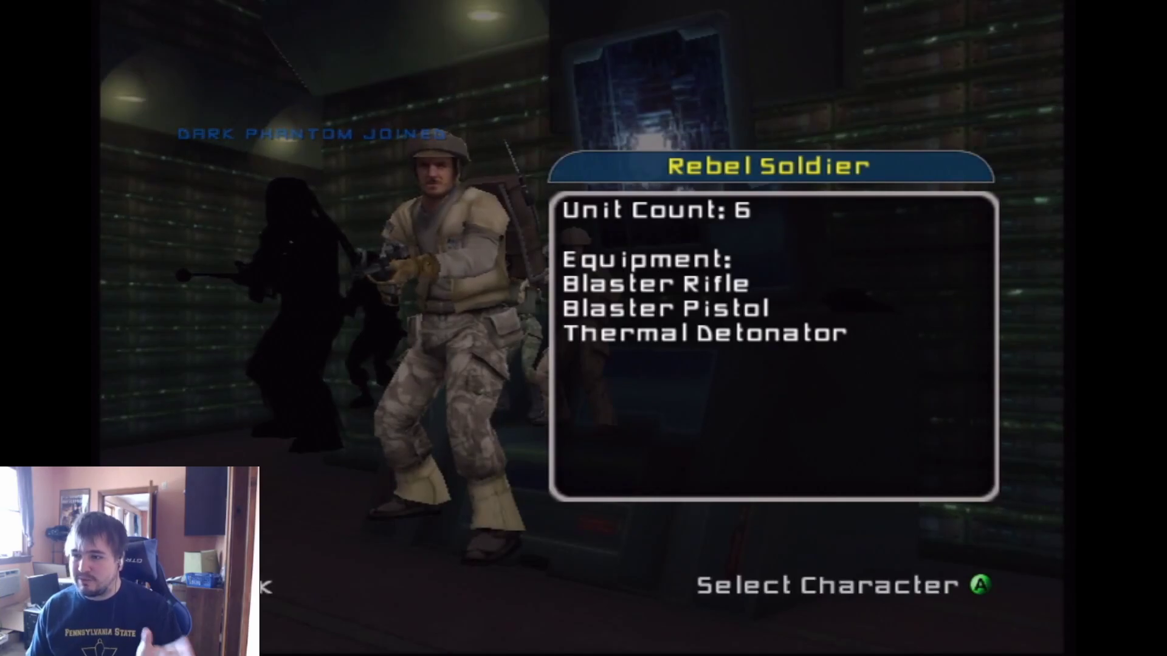
pyautogui.press('Return')
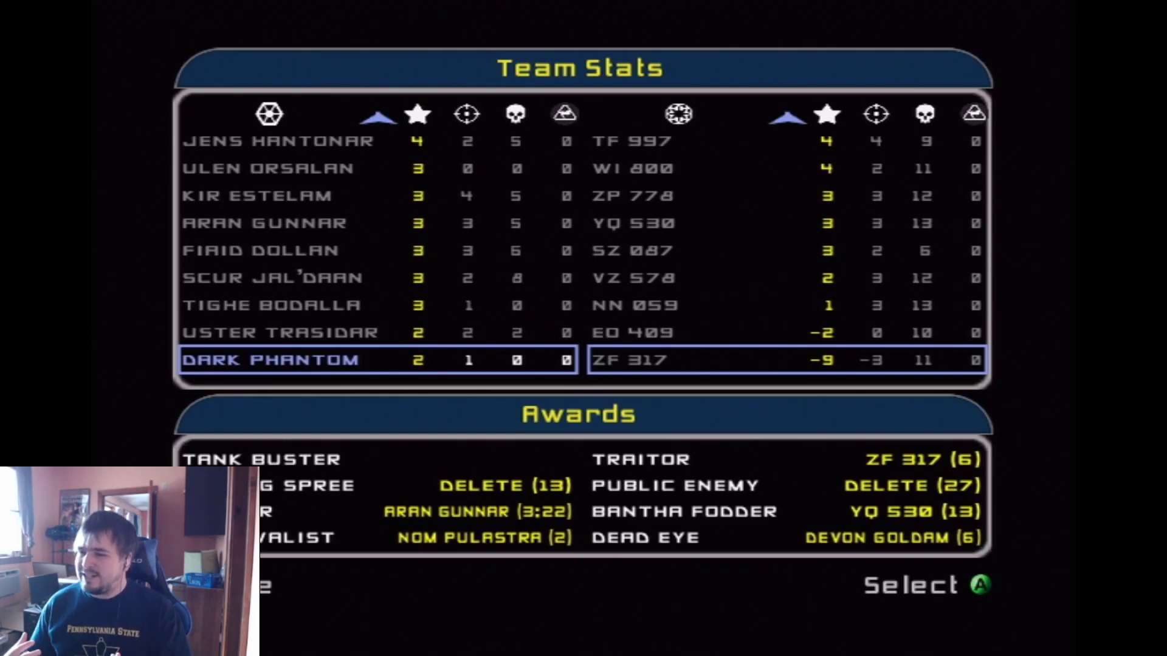
# - Review both teams' stats after the round and continue to Yavin 4 Conquest
pyautogui.press('Up')
pyautogui.press('Up')
pyautogui.press('Up')
pyautogui.press('Up')
pyautogui.press('Up')
pyautogui.press('Up')
pyautogui.press('Up')
pyautogui.press('Up')
pyautogui.press('Up')
pyautogui.press('Up')
pyautogui.press('Up')
pyautogui.press('Up')
pyautogui.press('Up')
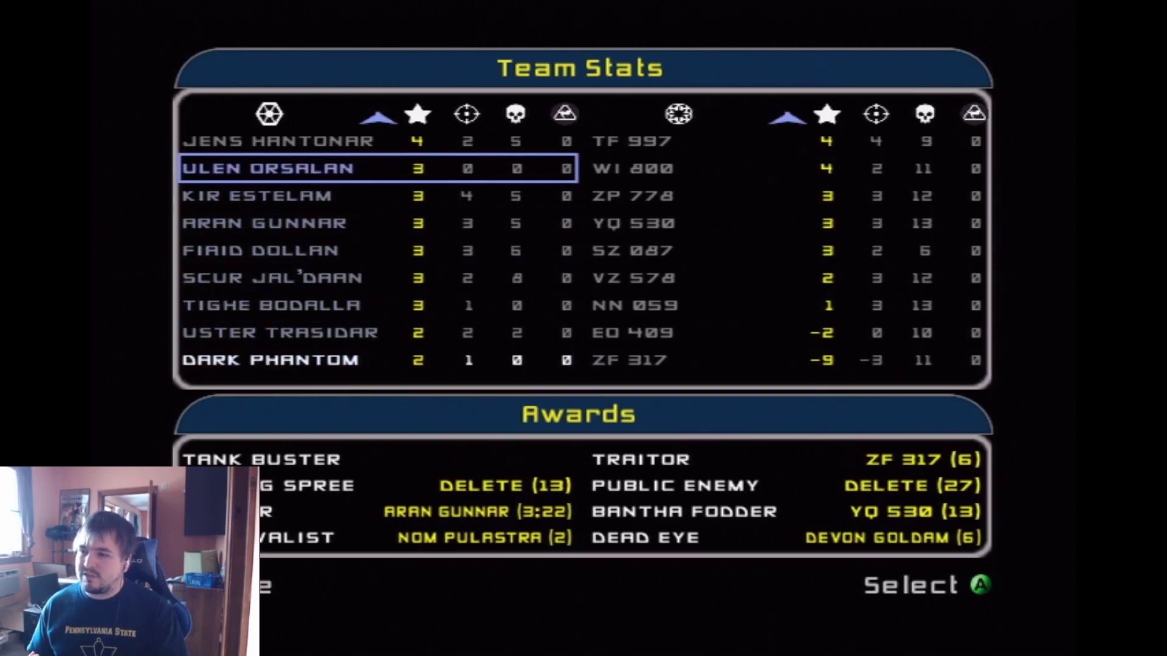
pyautogui.press('Up')
pyautogui.press('Up')
pyautogui.press('Up')
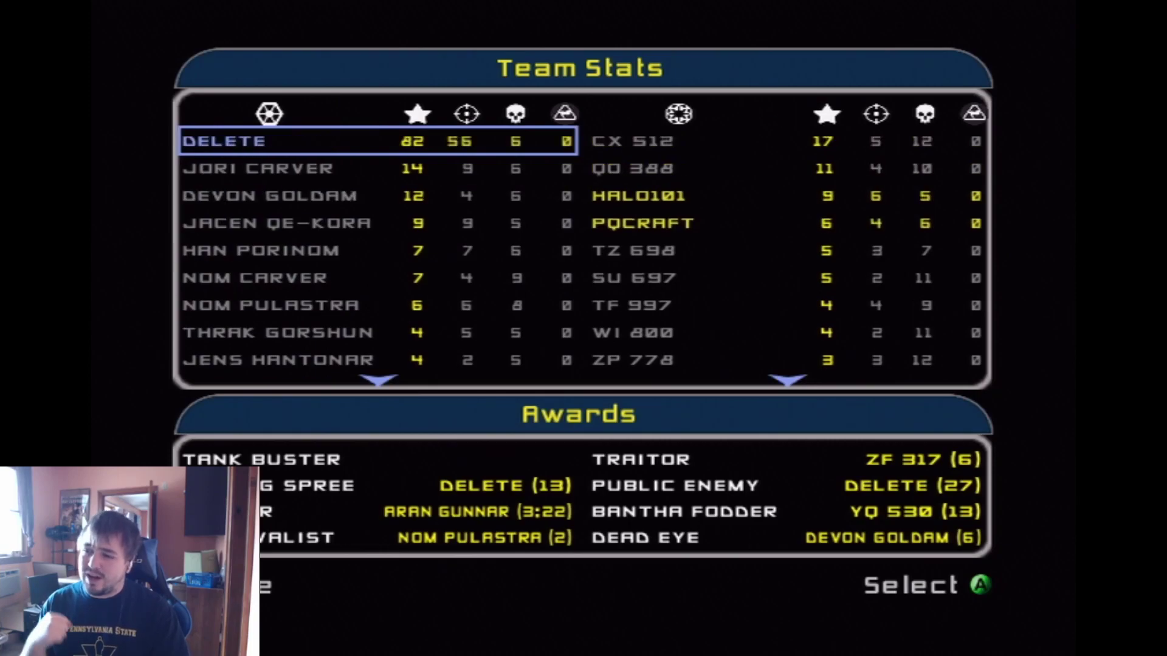
pyautogui.press('Right')
pyautogui.press('Down')
pyautogui.press('Down')
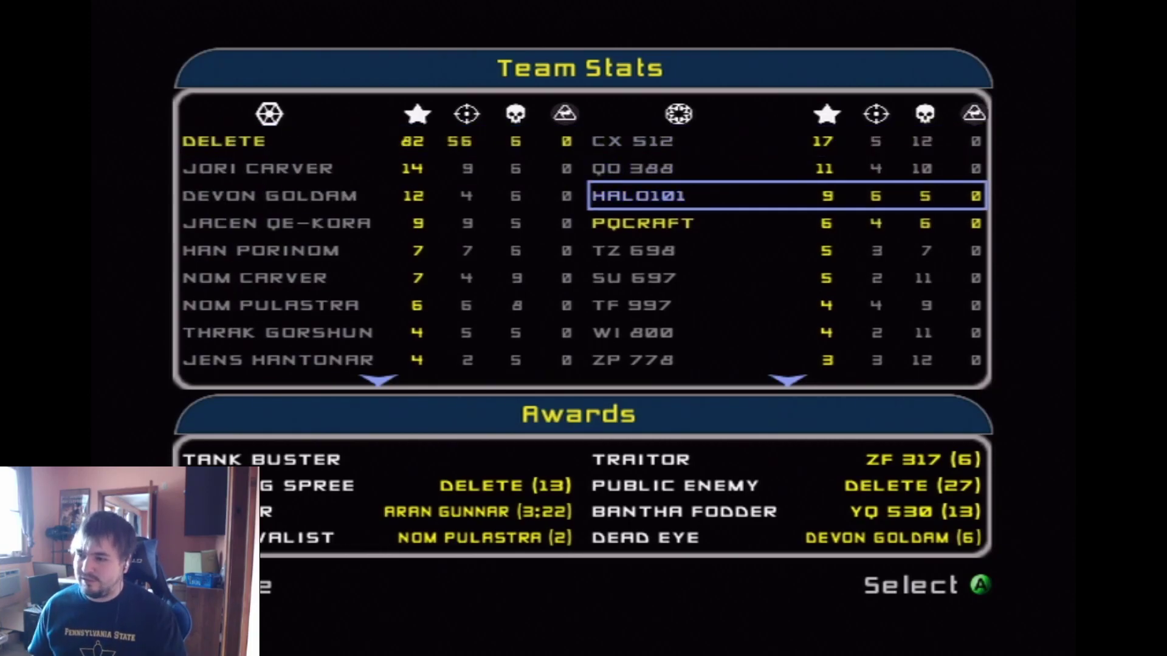
pyautogui.press('Return')
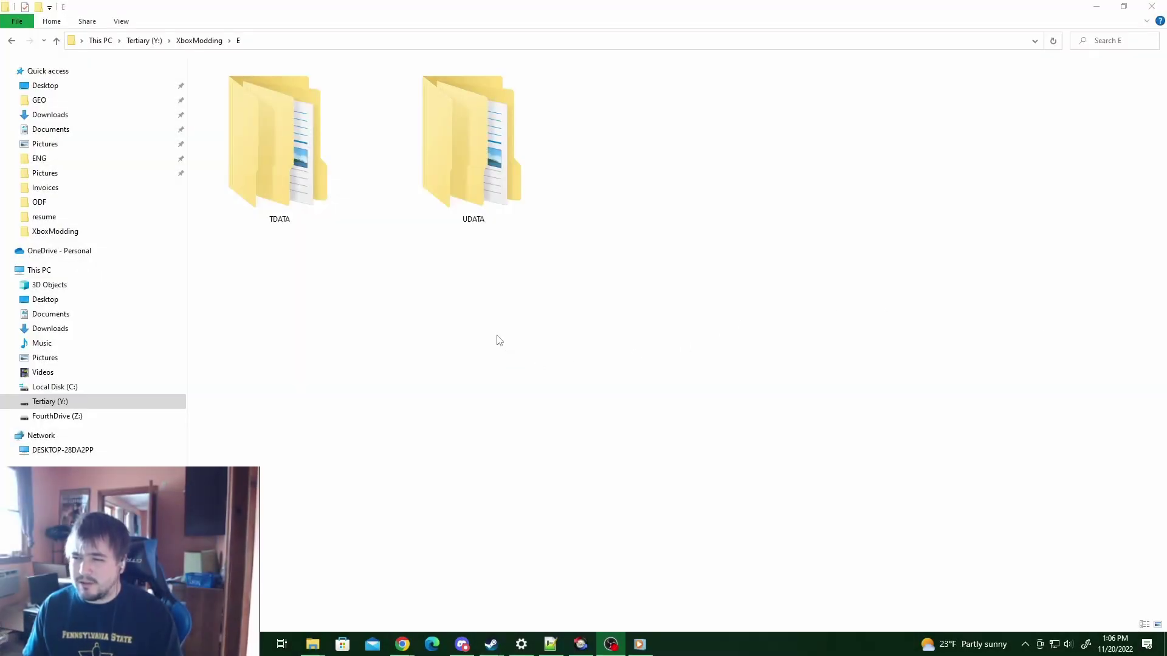
# - Open TDATA in XboxModding\E and select folders 4c41001a and 4c410011
pyautogui.doubleClick(287, 178)
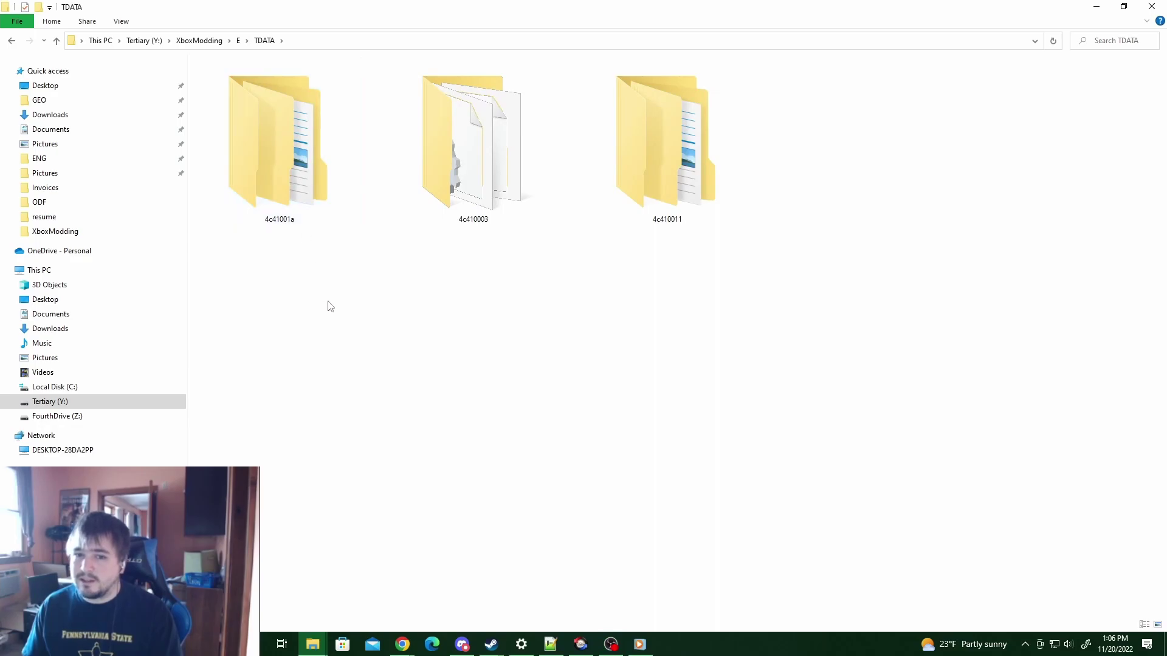
pyautogui.click(302, 210)
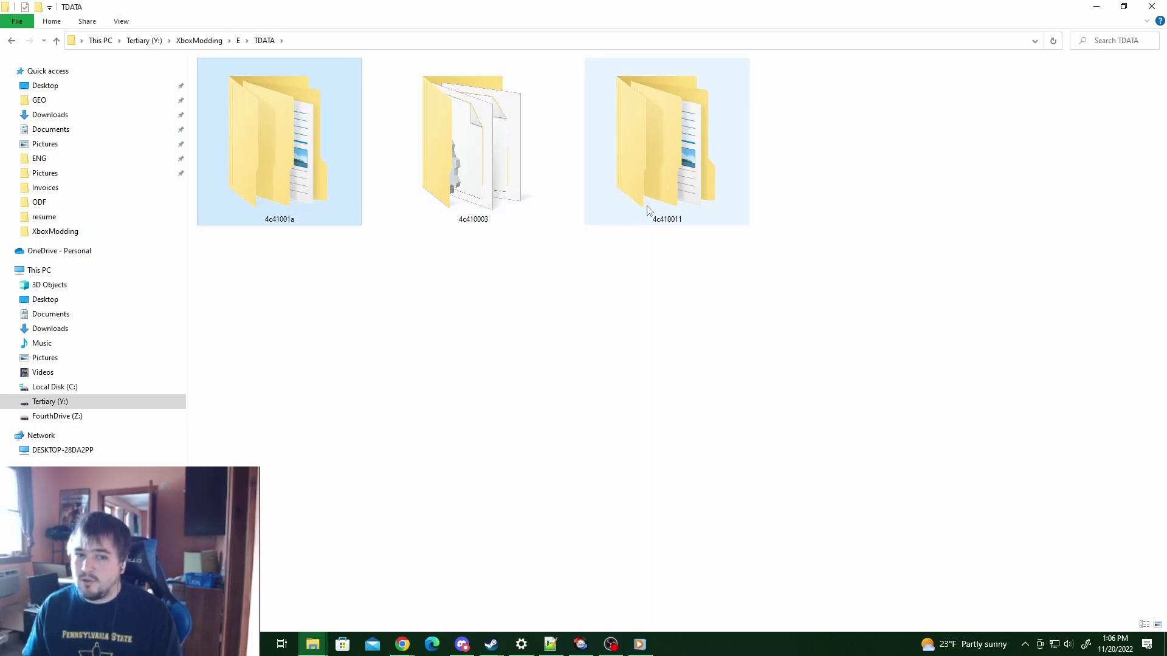
pyautogui.keyDown('ctrl'); pyautogui.click(680, 187); pyautogui.keyUp('ctrl')
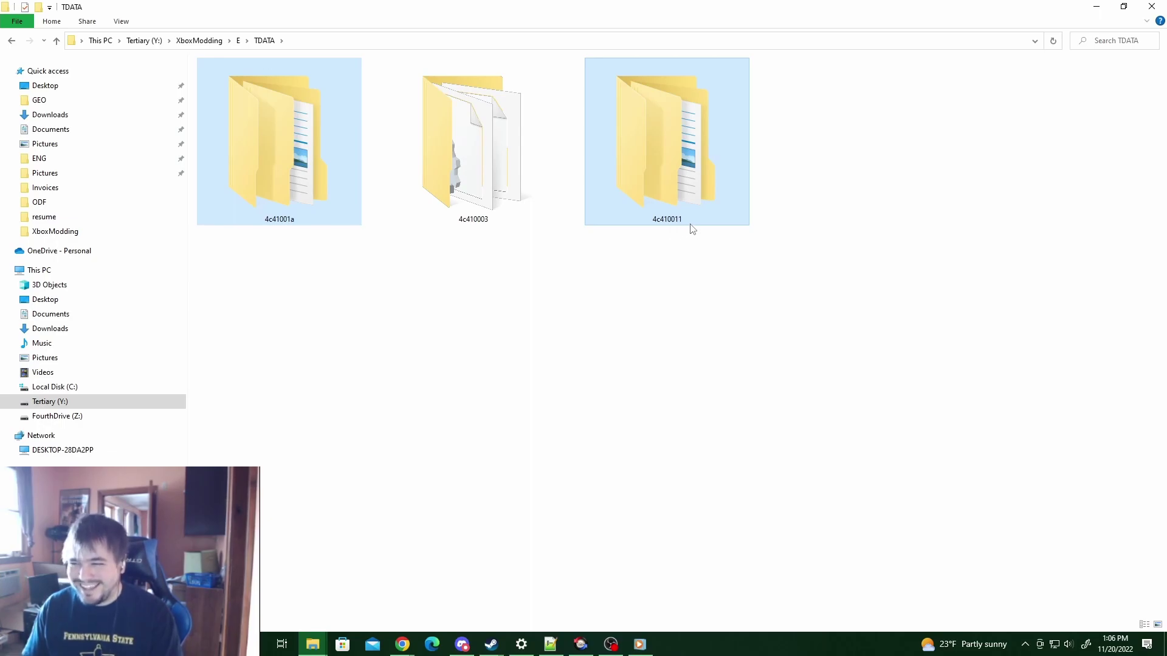
pyautogui.click(302, 201)
pyautogui.doubleClick(287, 192)
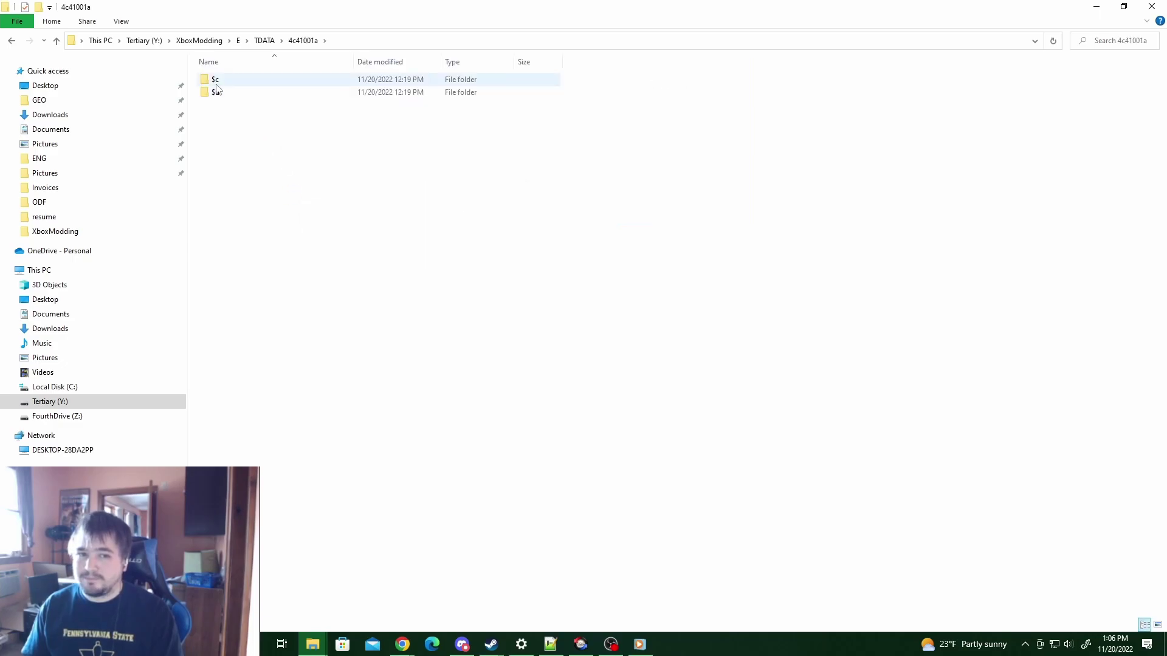
pyautogui.moveTo(216, 89)
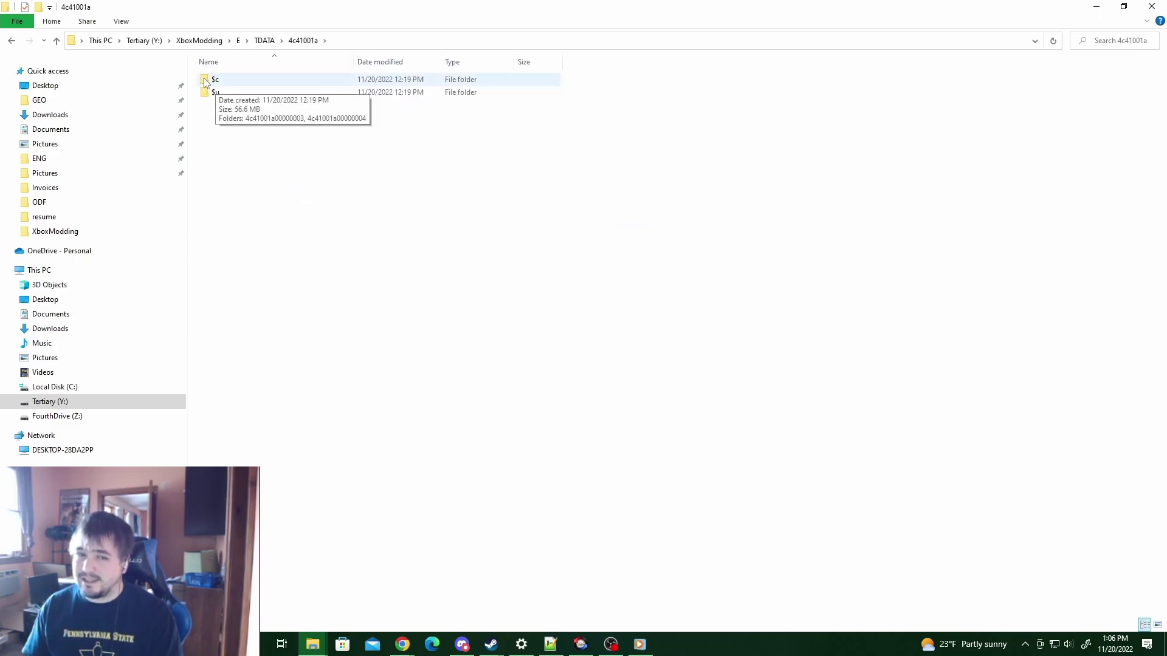
pyautogui.doubleClick(236, 85)
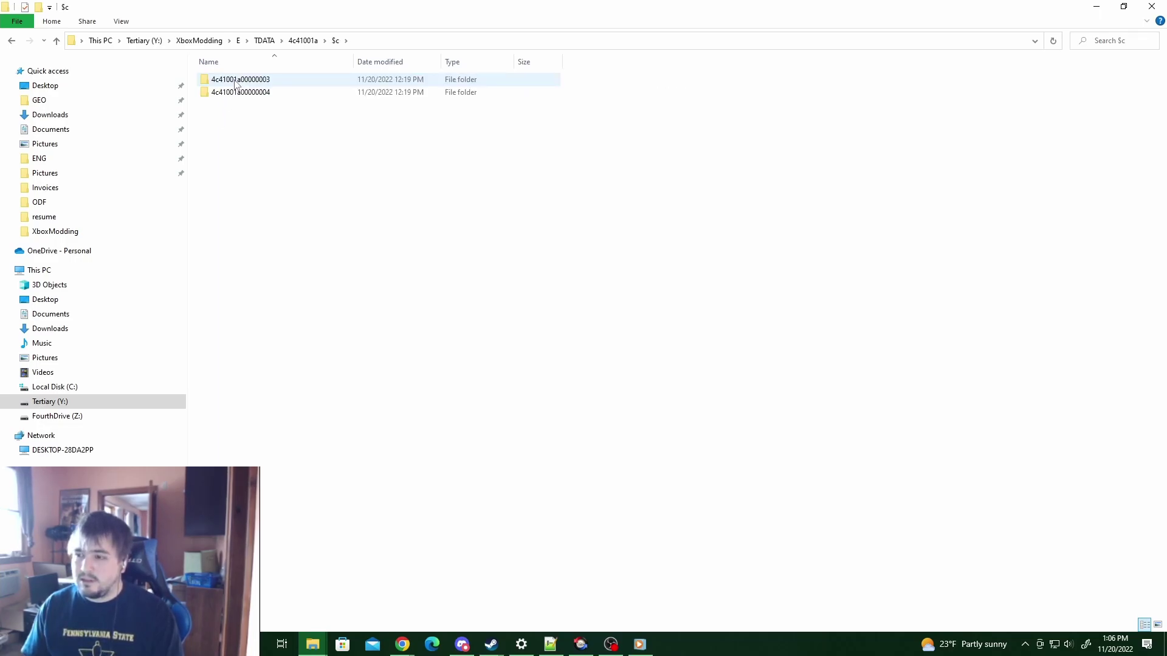
pyautogui.doubleClick(236, 81)
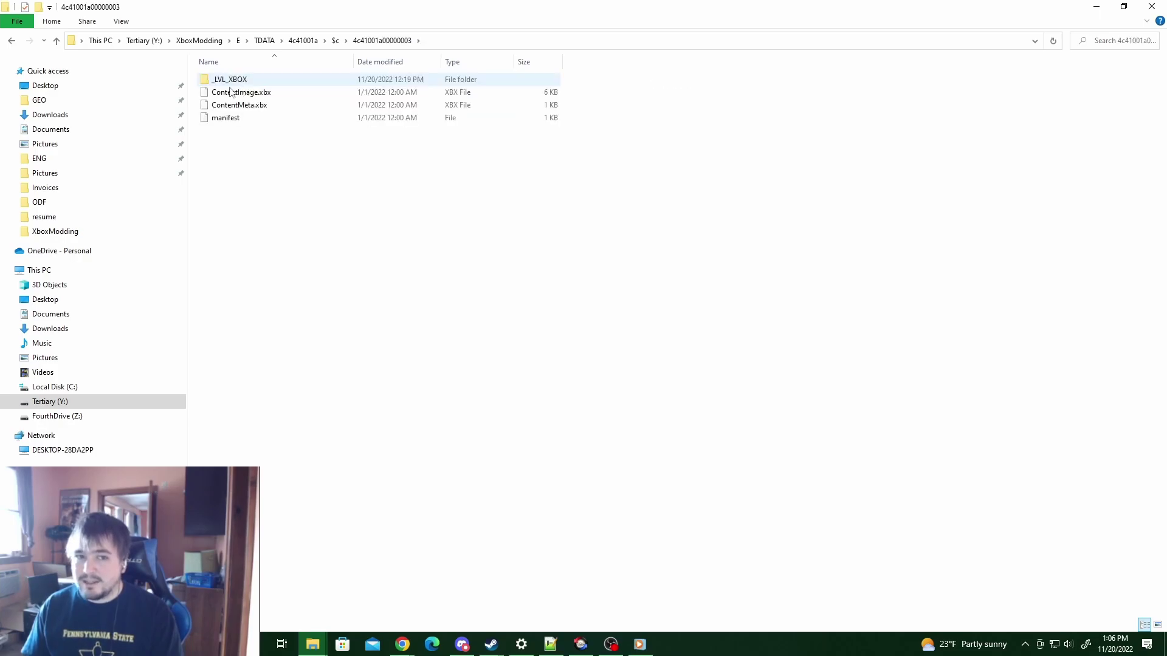
pyautogui.hotkey('alt', 'Left')
pyautogui.doubleClick(216, 93)
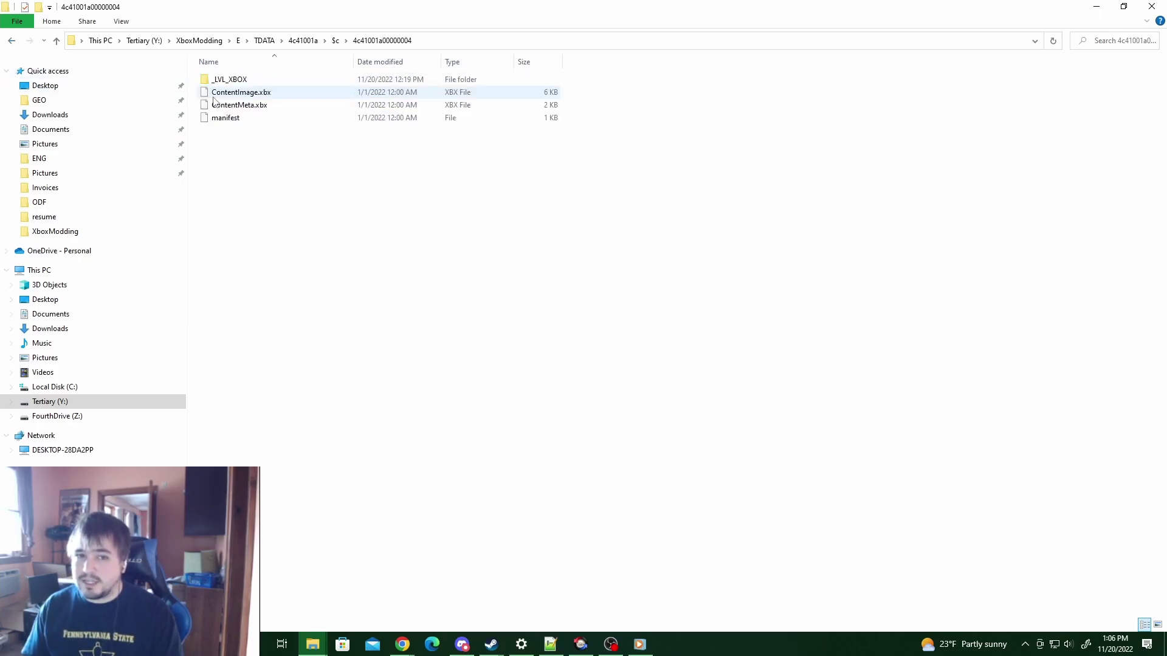
pyautogui.doubleClick(219, 80)
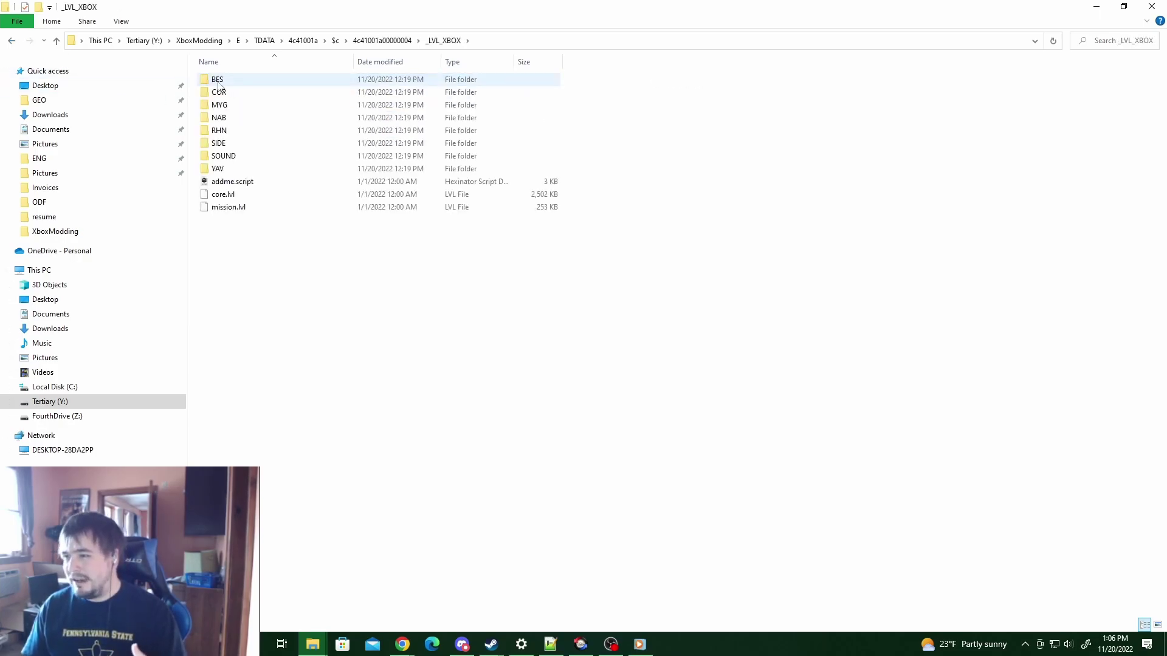
pyautogui.click(11, 40)
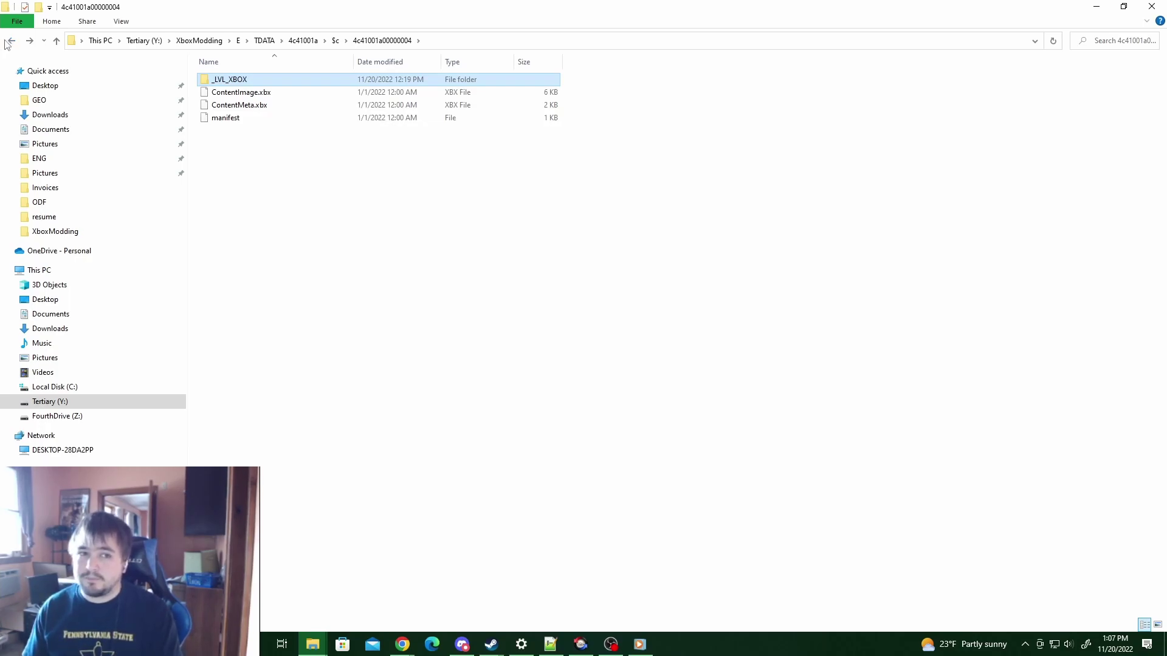
pyautogui.click(12, 42)
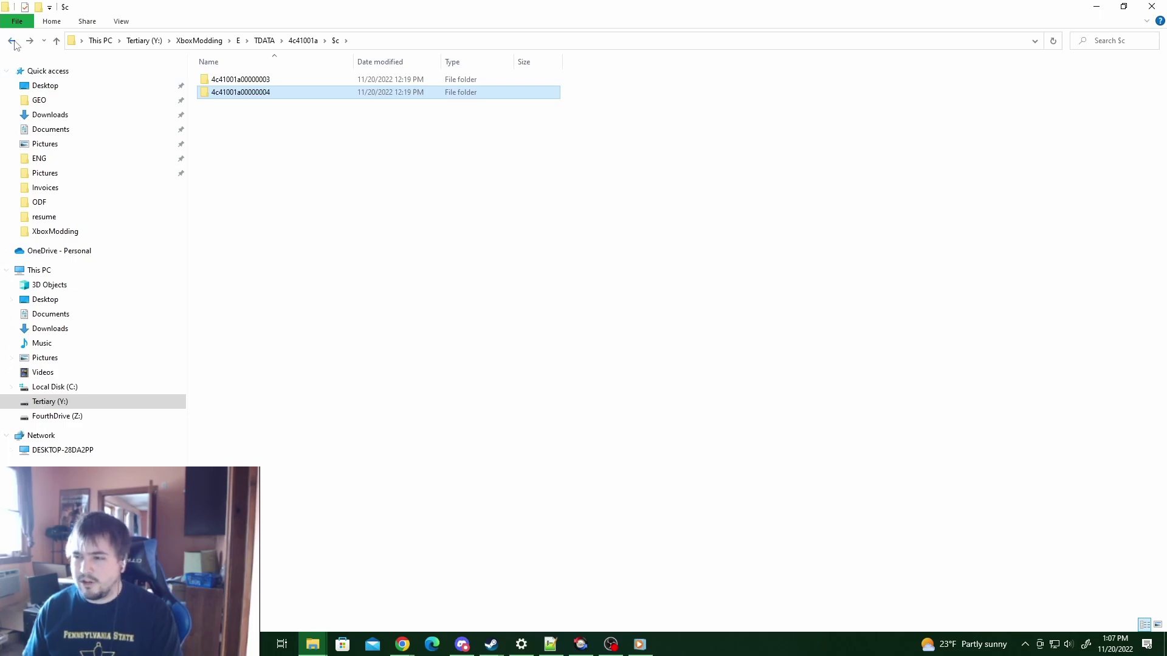
# - Copy all five items in 4c41001a's $u folder, then return to XboxModding
pyautogui.click(13, 42)
pyautogui.doubleClick(219, 93)
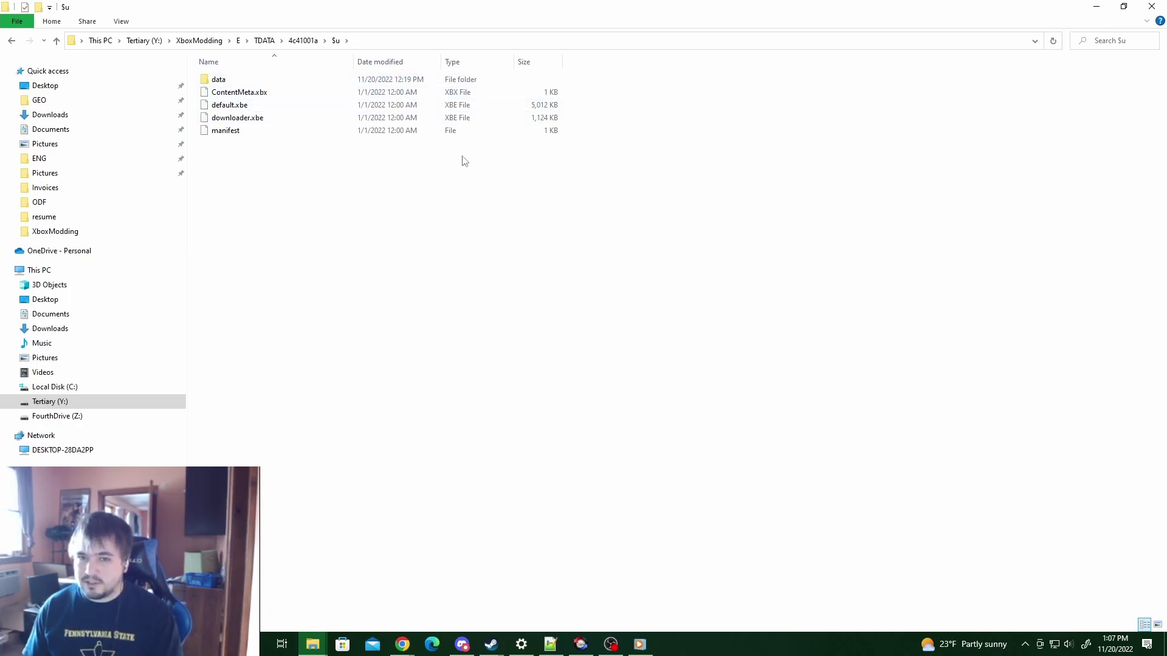
pyautogui.moveTo(464, 161); pyautogui.dragTo(337, 83)
pyautogui.rightClick(333, 83)
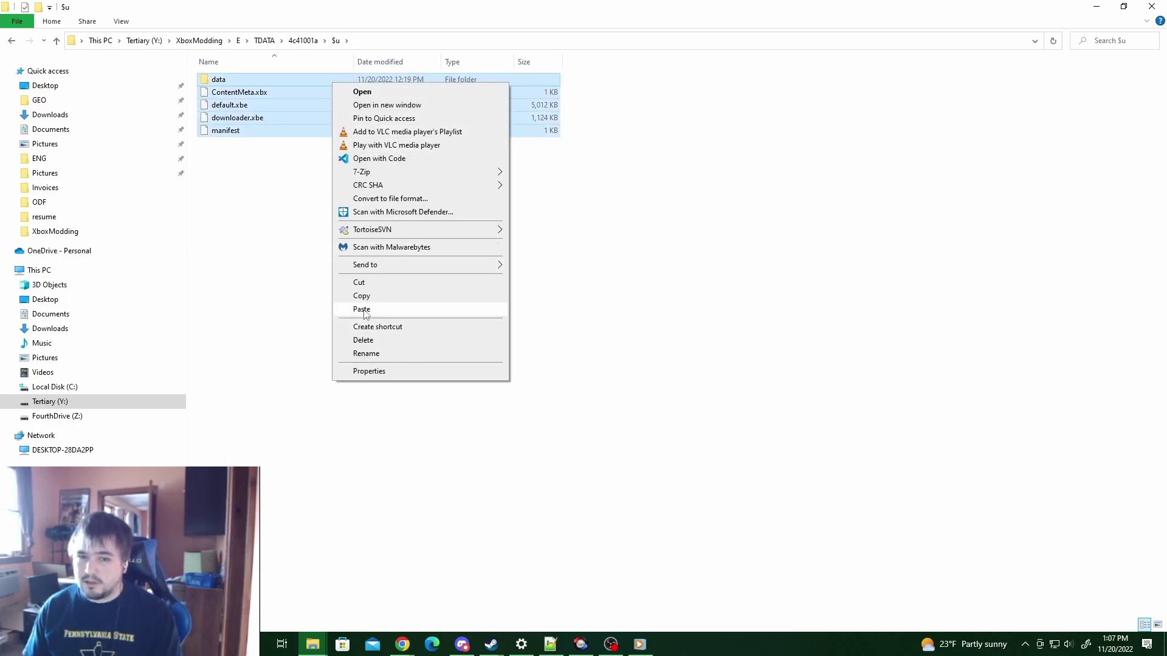
pyautogui.click(348, 300)
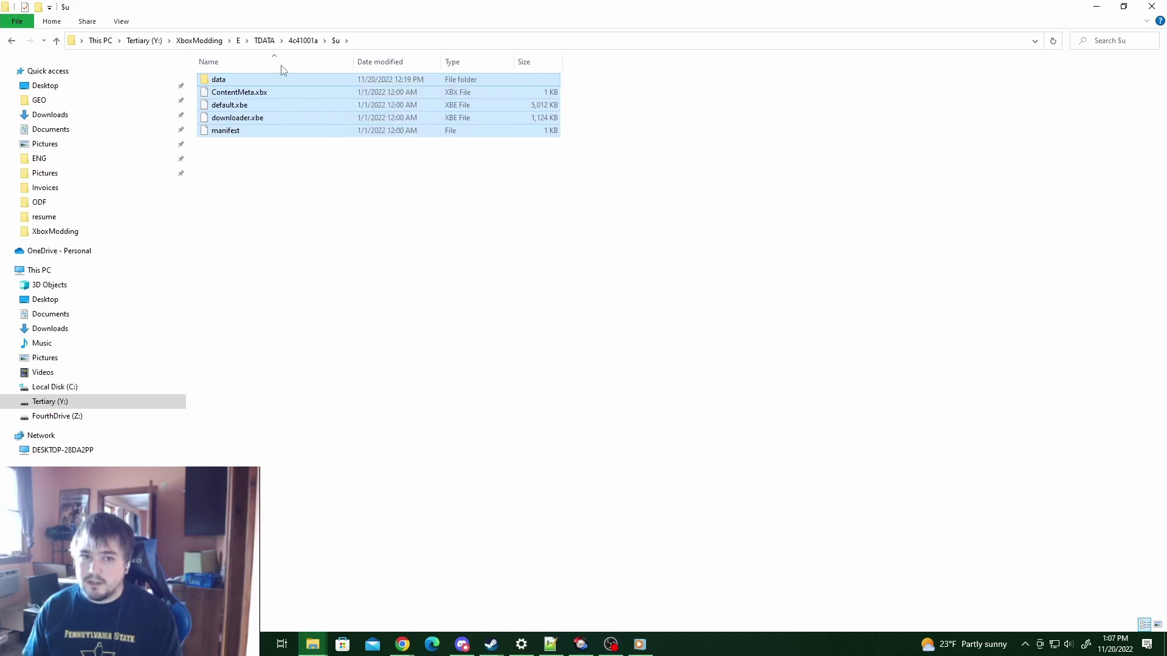
pyautogui.click(199, 40)
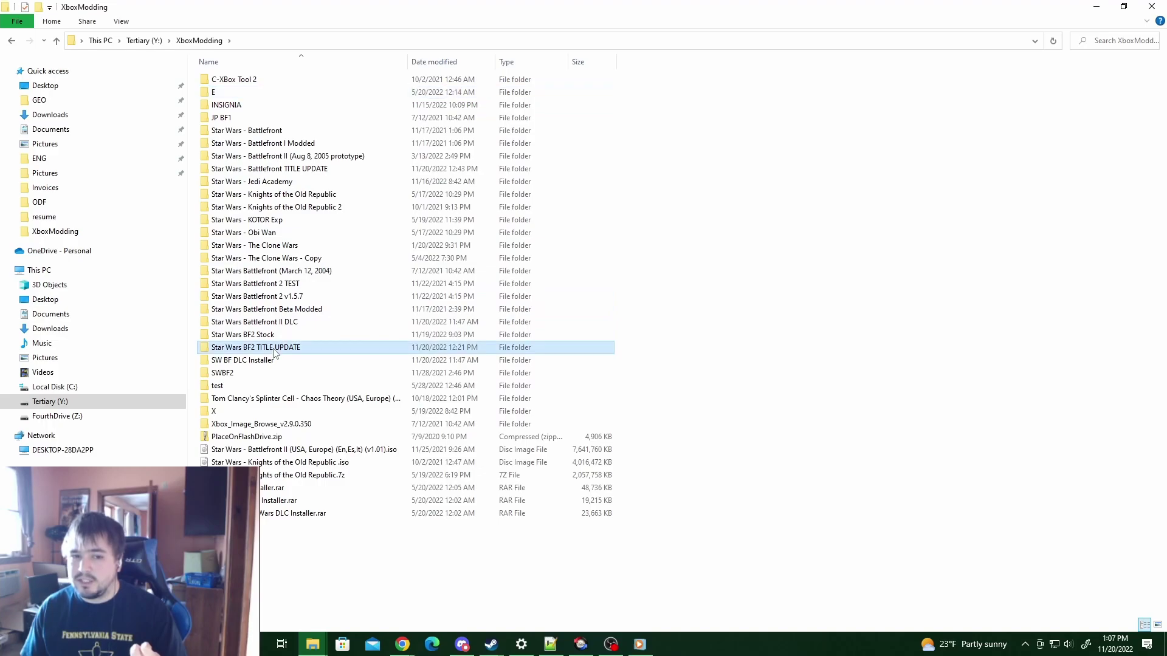
# - Paste the copied $u files into Star Wars BF2 TITLE UPDATE, choosing Replace the files
pyautogui.rightClick(245, 244)
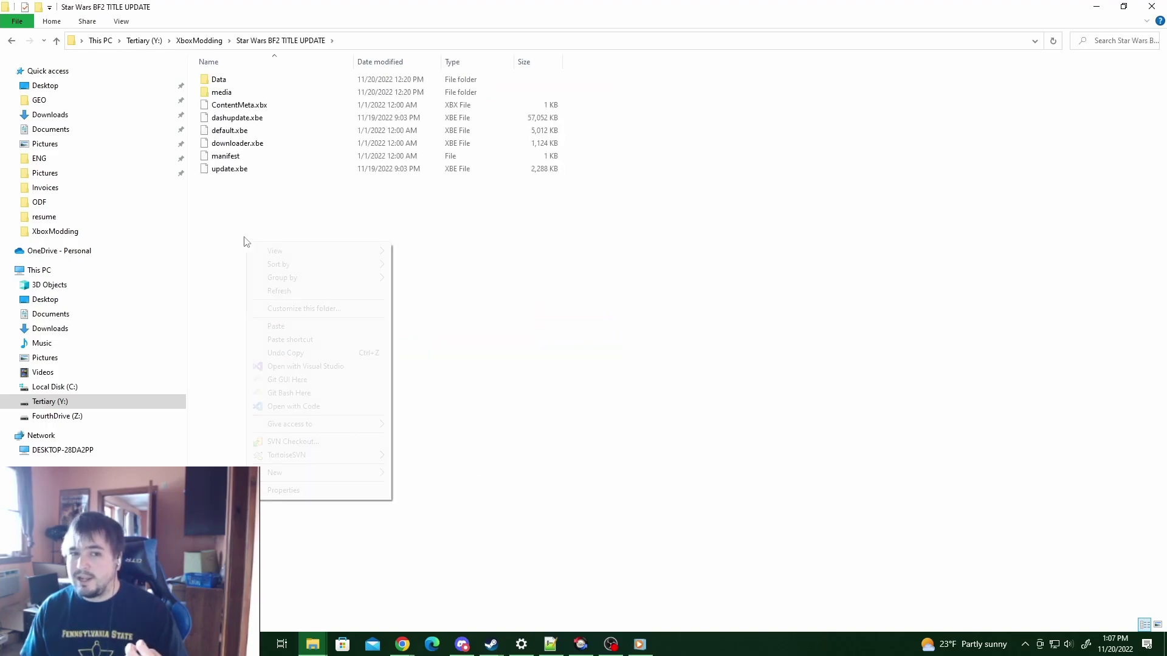
pyautogui.click(275, 326)
pyautogui.click(499, 224)
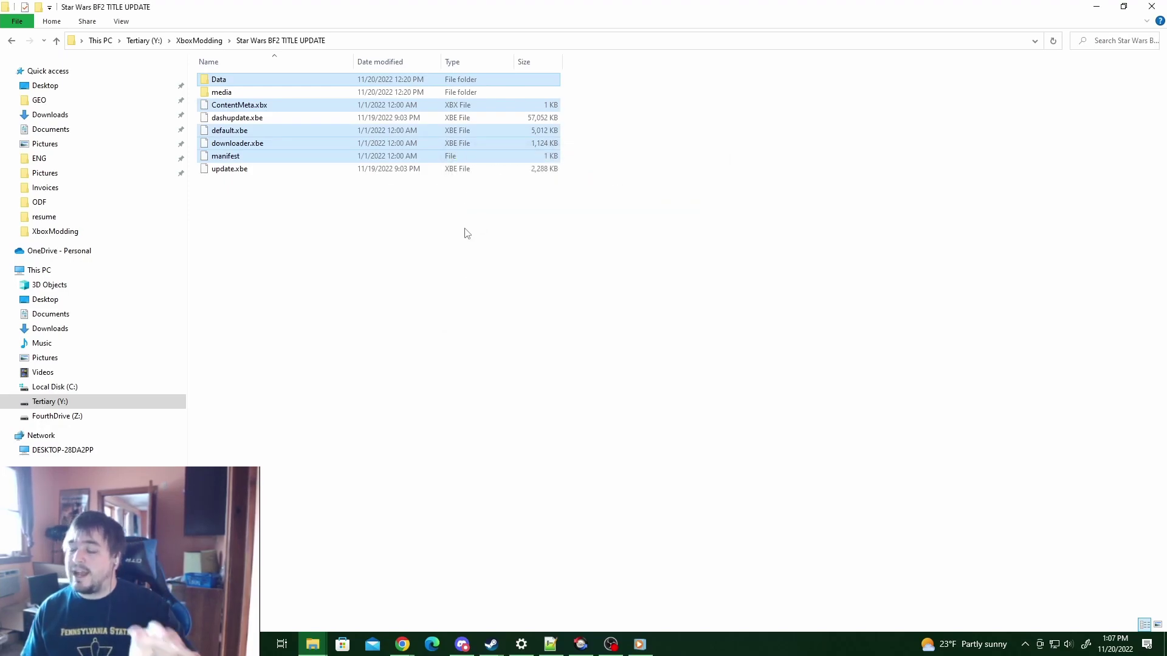
pyautogui.click(392, 222)
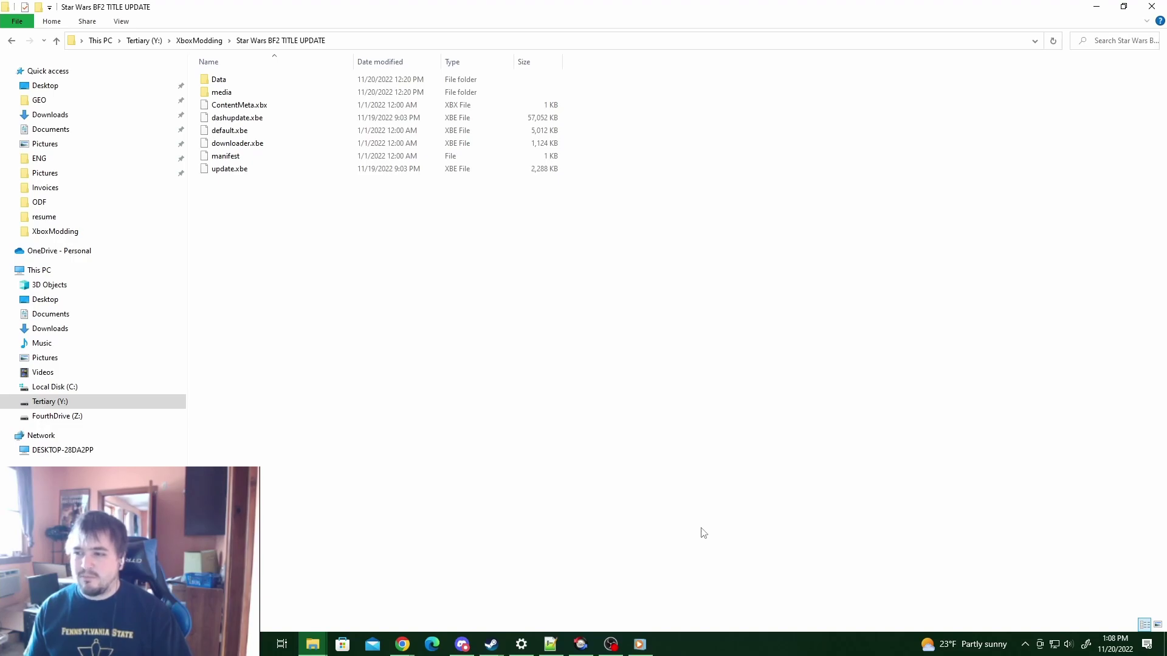
# - Navigate from XboxModding through E\TDATA\4c410011 into its $u folder
pyautogui.click(201, 40)
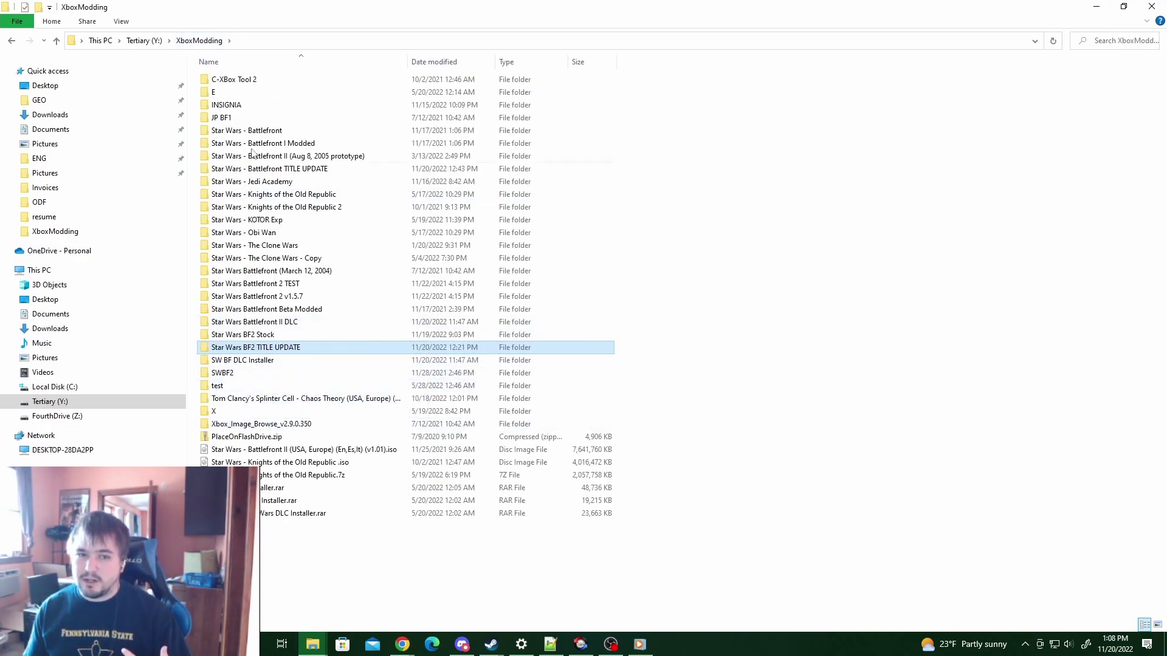
pyautogui.doubleClick(215, 92)
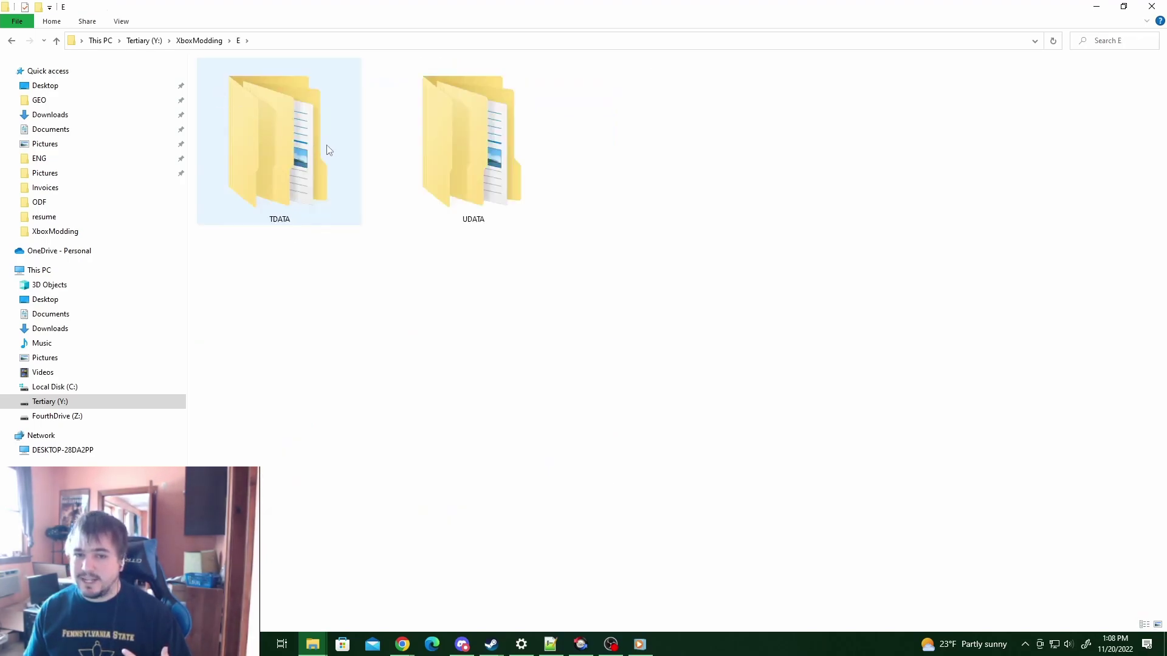
pyautogui.doubleClick(444, 169)
pyautogui.click(11, 40)
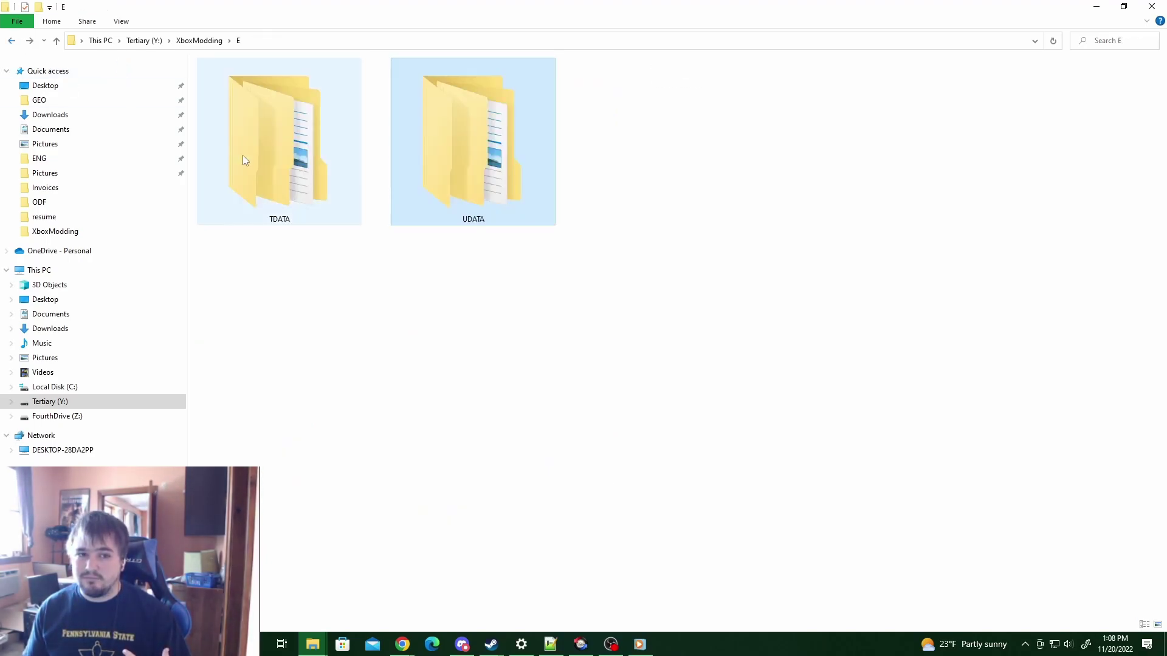
pyautogui.doubleClick(243, 157)
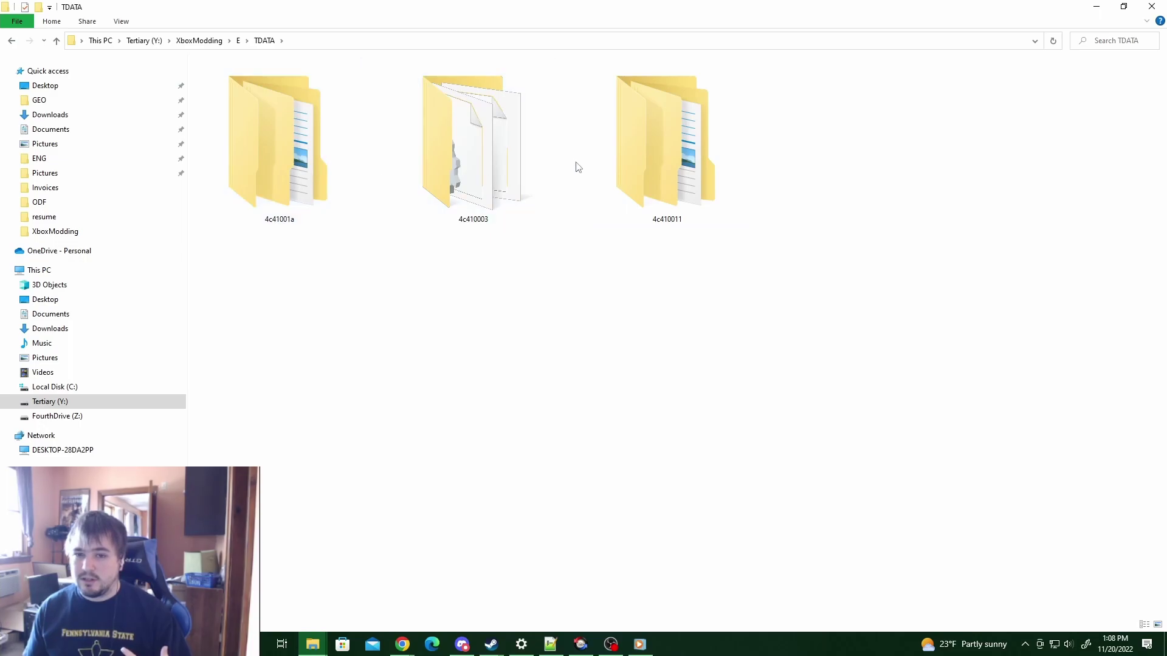
pyautogui.doubleClick(623, 150)
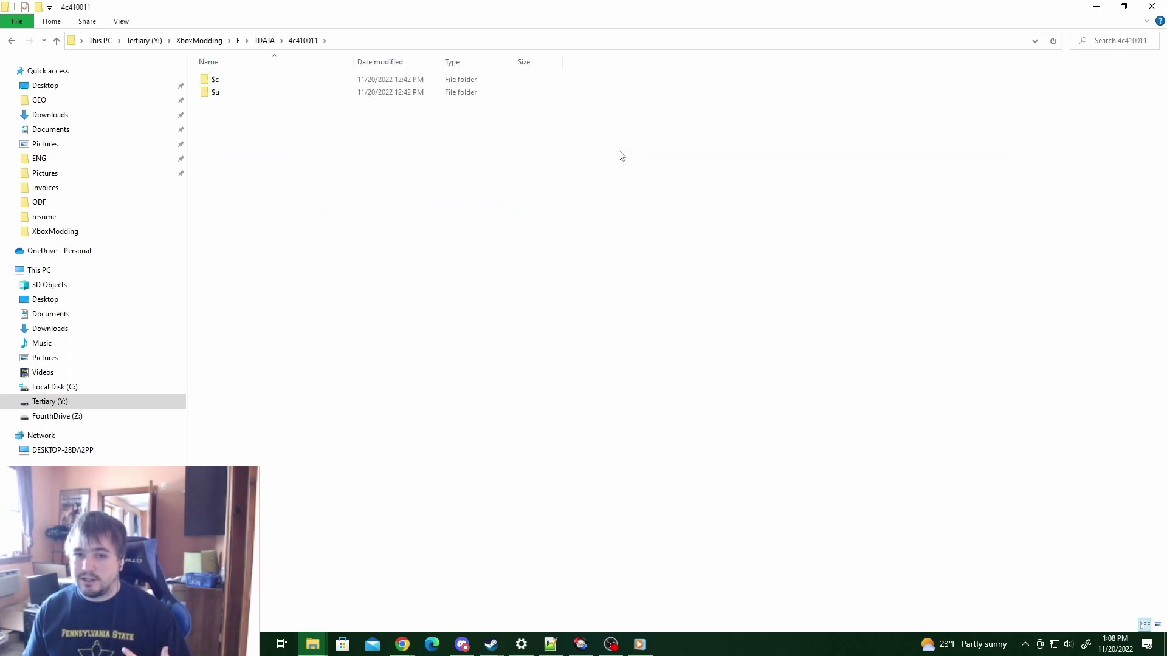
pyautogui.doubleClick(237, 92)
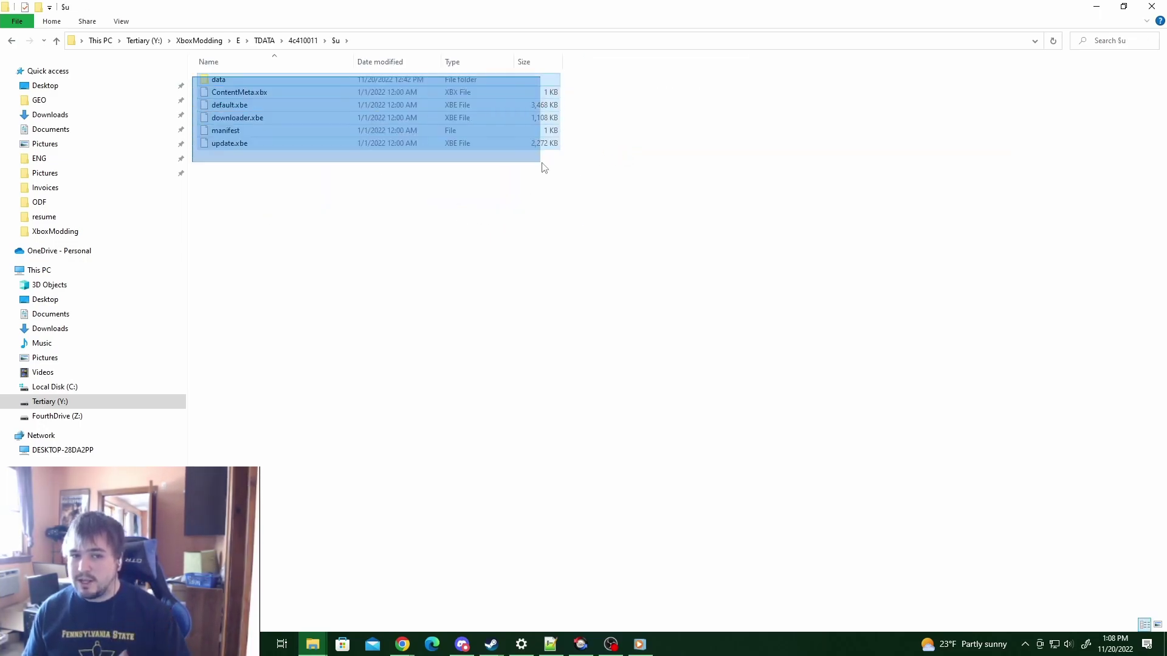
# - Select the six items in $u, then dismiss the context menu and clear the selection
pyautogui.moveTo(546, 169); pyautogui.dragTo(547, 170)
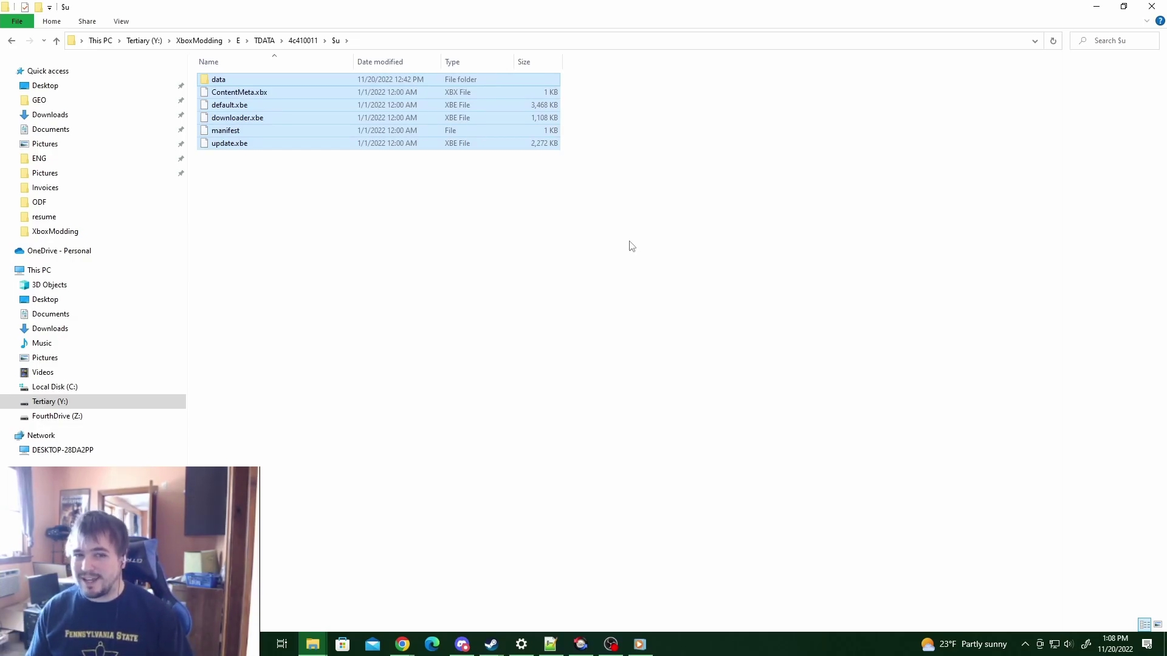
pyautogui.rightClick(326, 93)
pyautogui.click(599, 251)
pyautogui.click(599, 251)
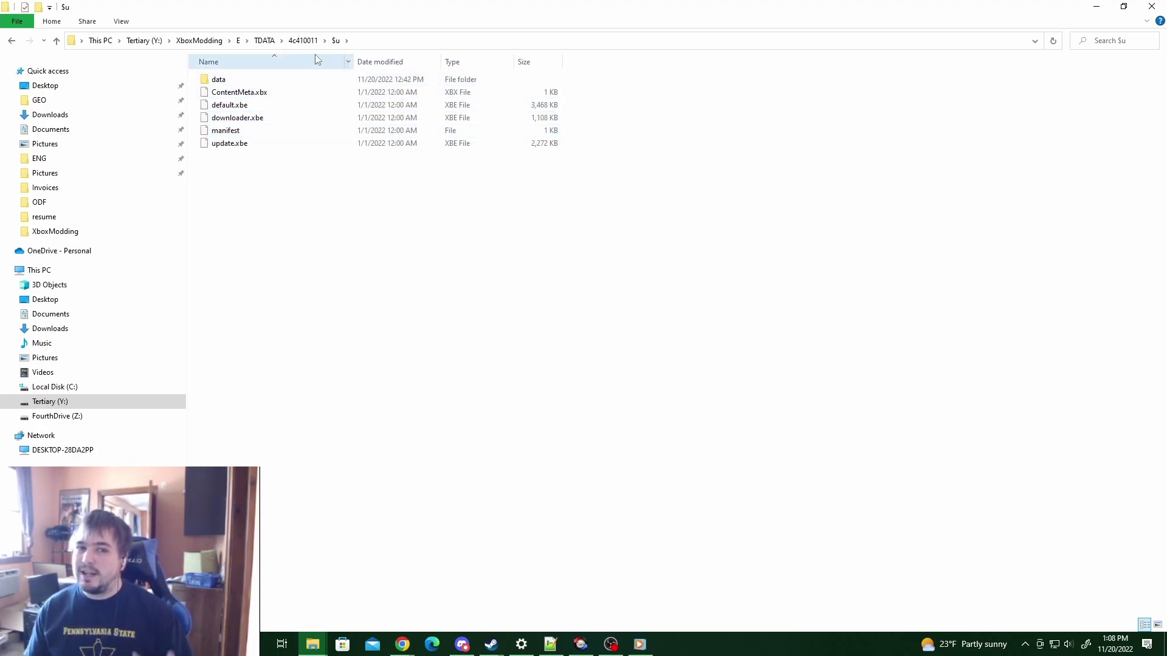
# - In Beyond Compare, collapse drive E and set F/games as the left base folder
pyautogui.click(222, 45)
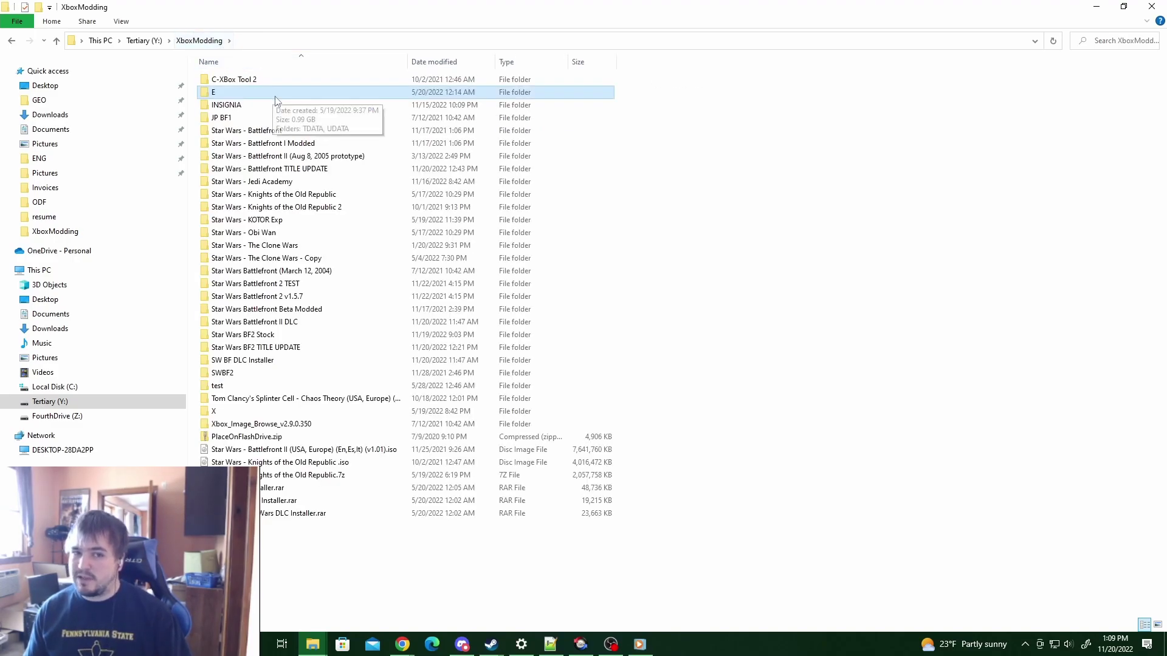
pyautogui.click(580, 646)
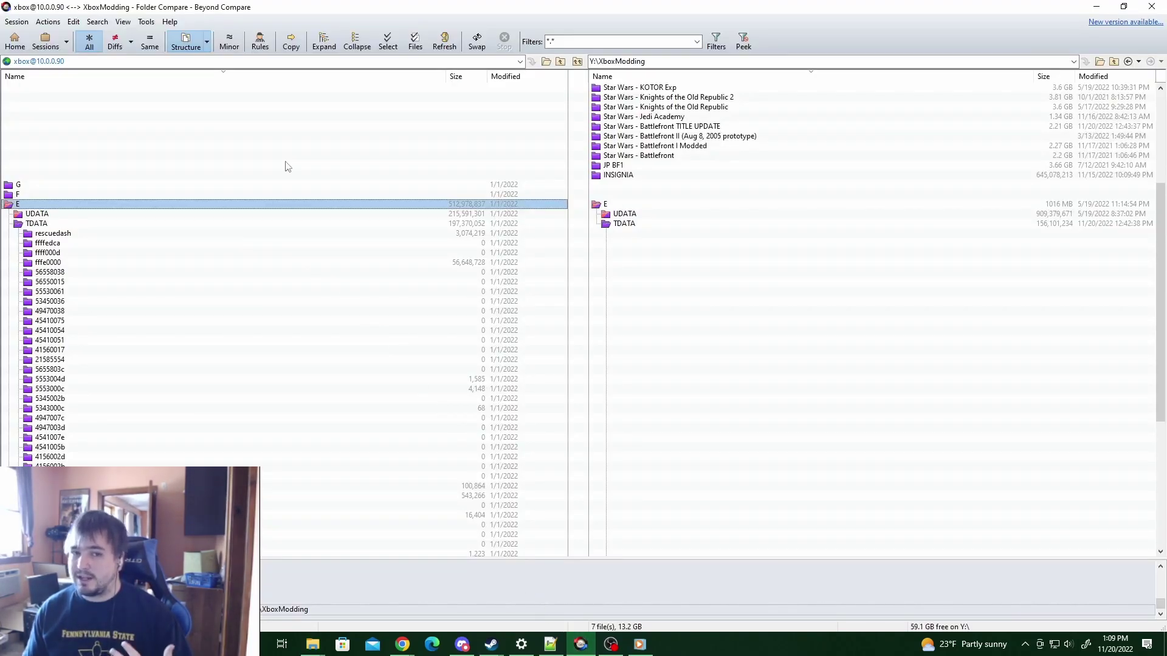
pyautogui.doubleClick(203, 208)
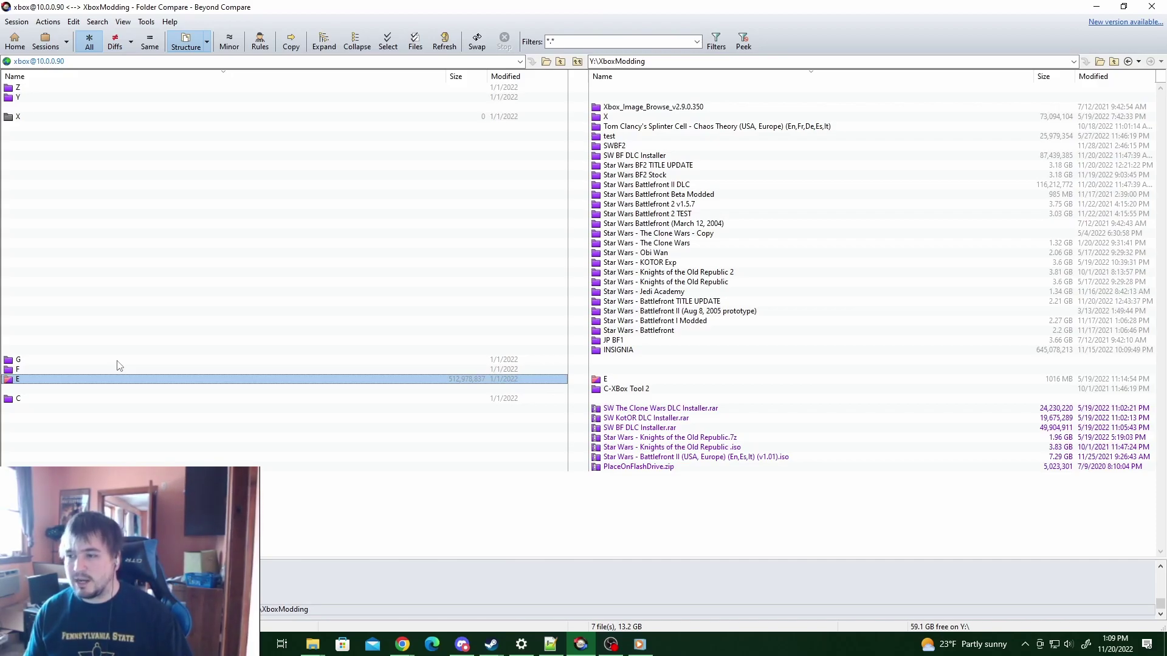
pyautogui.doubleClick(24, 371)
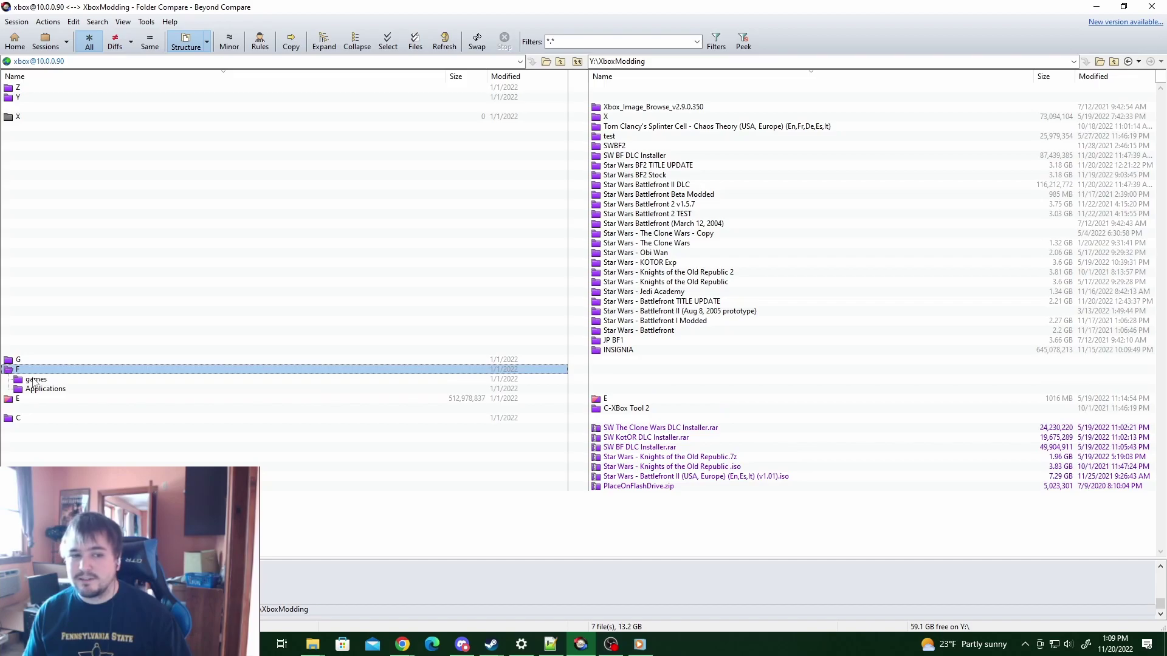
pyautogui.doubleClick(35, 380)
pyautogui.rightClick(50, 378)
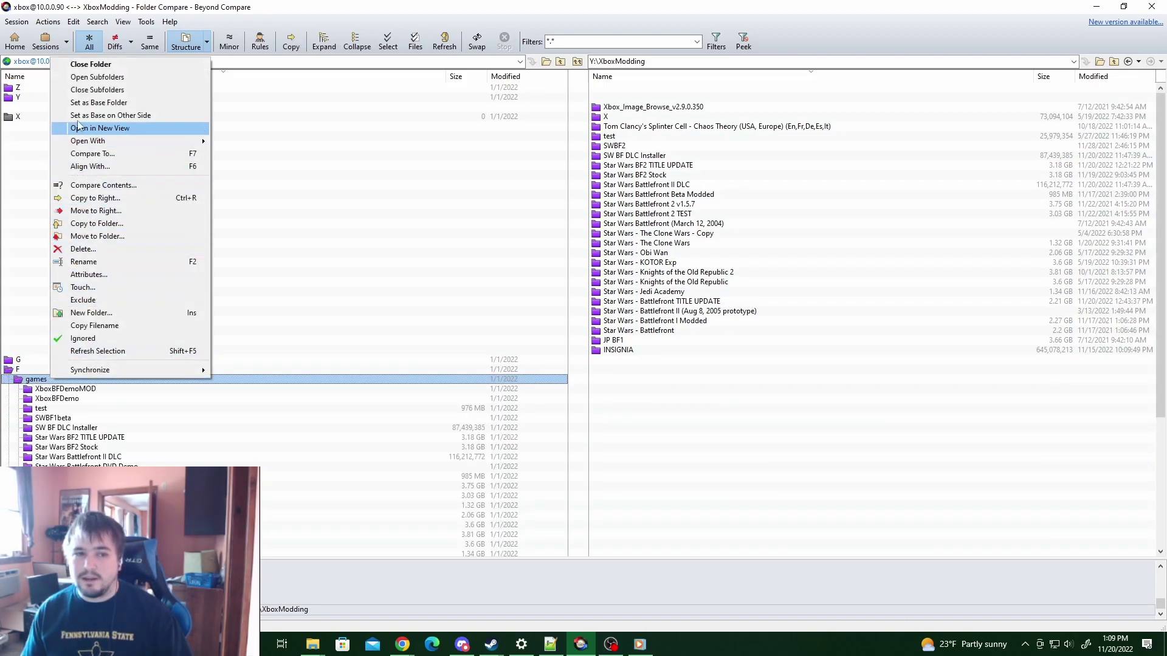
pyautogui.click(85, 102)
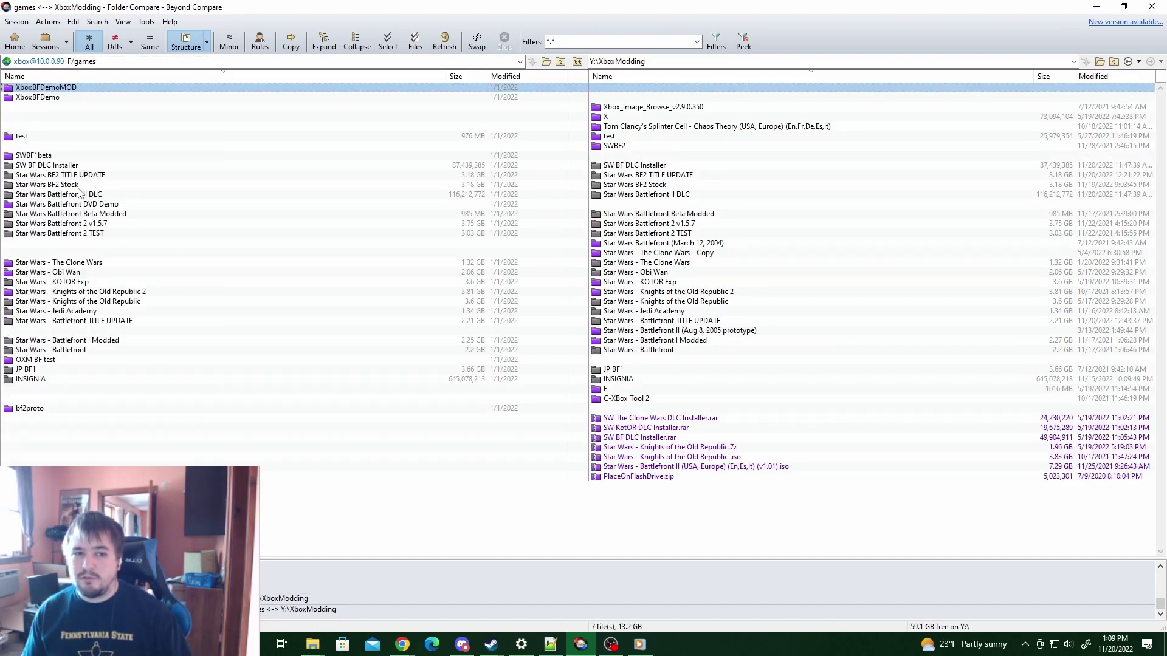
# - Look over the Star Wars BF2 and Star Wars - Battlefront folders in the comparison
pyautogui.click(59, 176)
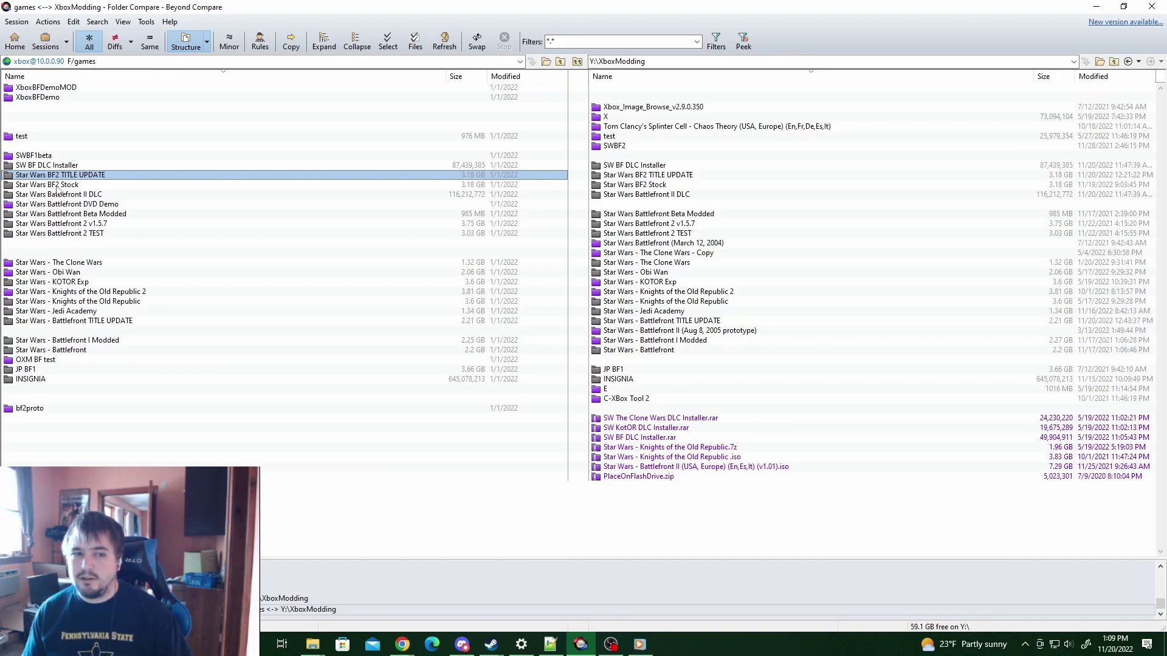
pyautogui.click(57, 185)
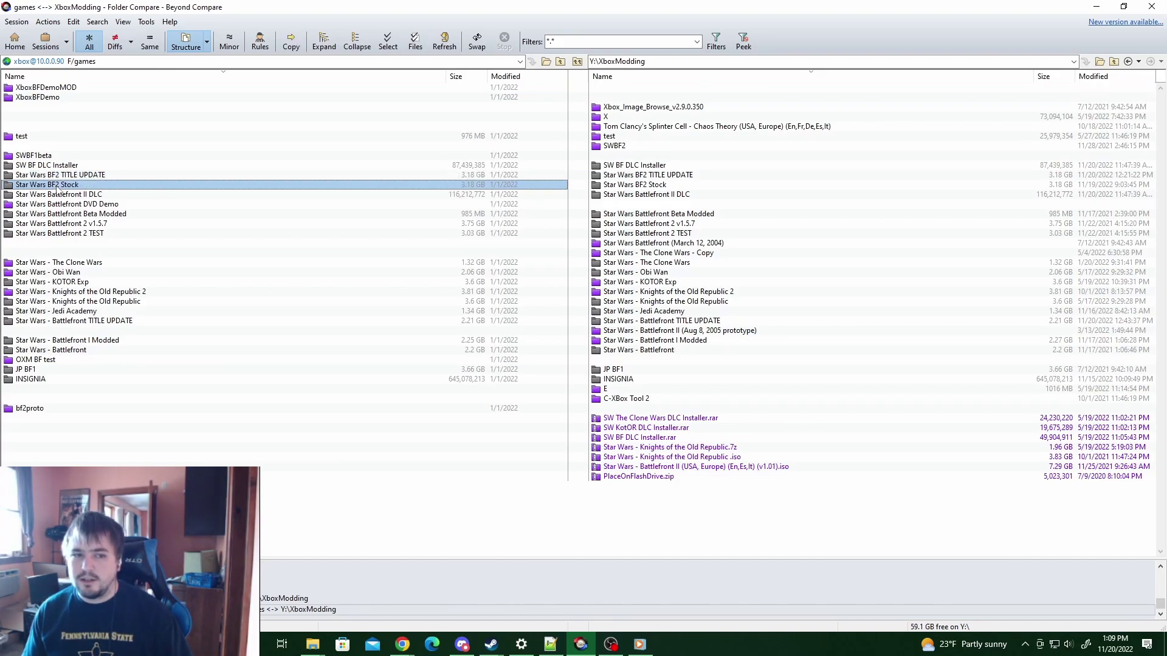
pyautogui.click(56, 351)
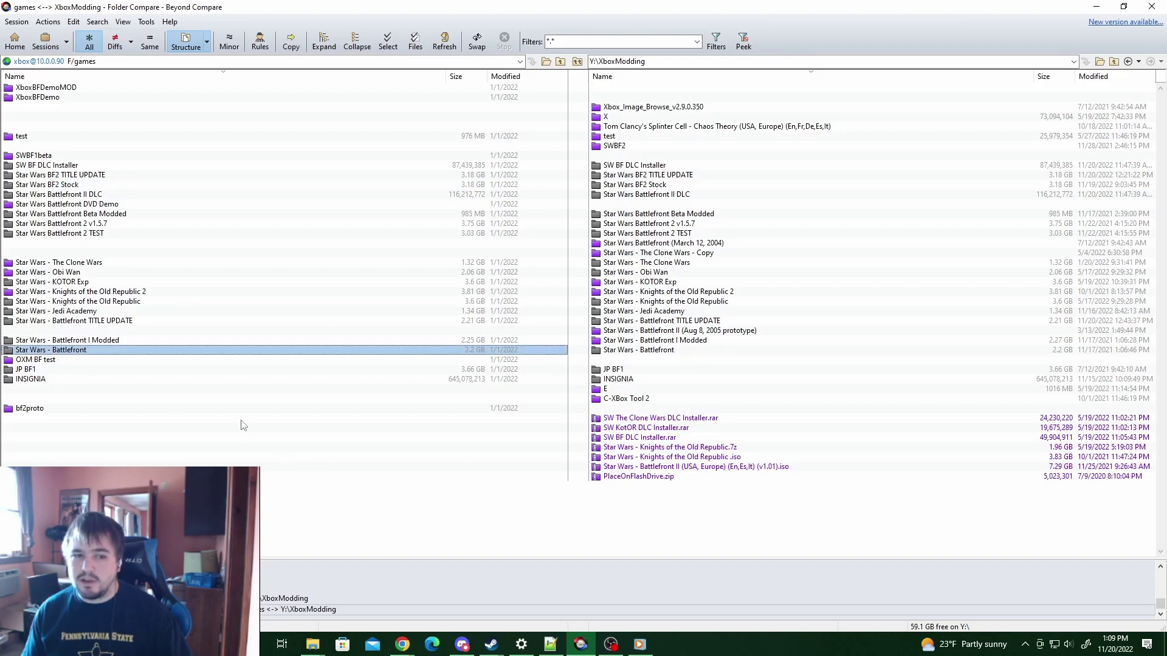
pyautogui.click(122, 344)
pyautogui.click(130, 324)
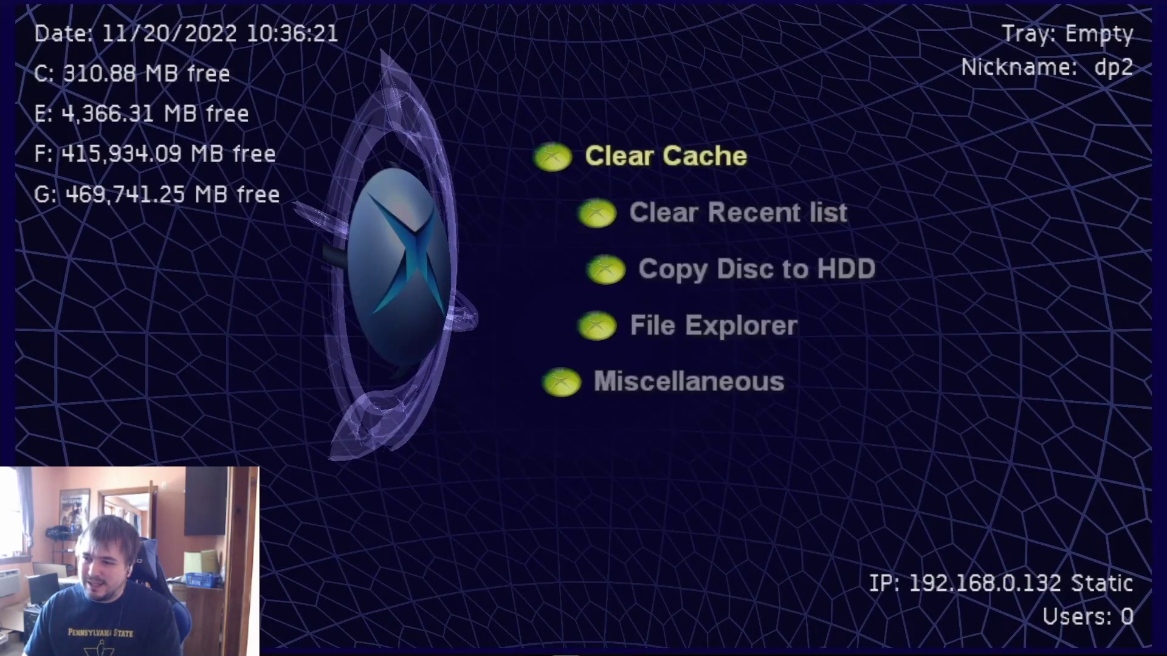
# - Use System > File Explorer to run default.xbe in F:\games\Star Wars - Battlefront
pyautogui.press('Down')
pyautogui.press('Down')
pyautogui.press('Down')
pyautogui.press('Return')
pyautogui.press('Down')
pyautogui.press('Down')
pyautogui.press('Down')
pyautogui.press('Return')
pyautogui.press('Down')
pyautogui.press('Return')
pyautogui.press('Down')
pyautogui.press('Down')
pyautogui.press('Down')
pyautogui.press('Down')
pyautogui.press('Down')
pyautogui.press('Down')
pyautogui.press('Down')
pyautogui.press('Down')
pyautogui.press('Down')
pyautogui.press('Down')
pyautogui.press('Down')
pyautogui.press('Down')
pyautogui.press('Down')
pyautogui.press('Down')
pyautogui.press('Down')
pyautogui.press('Up')
pyautogui.press('Up')
pyautogui.press('Up')
pyautogui.press('Up')
pyautogui.press('Up')
pyautogui.press('Up')
pyautogui.press('Up')
pyautogui.press('Up')
pyautogui.press('Up')
pyautogui.press('Up')
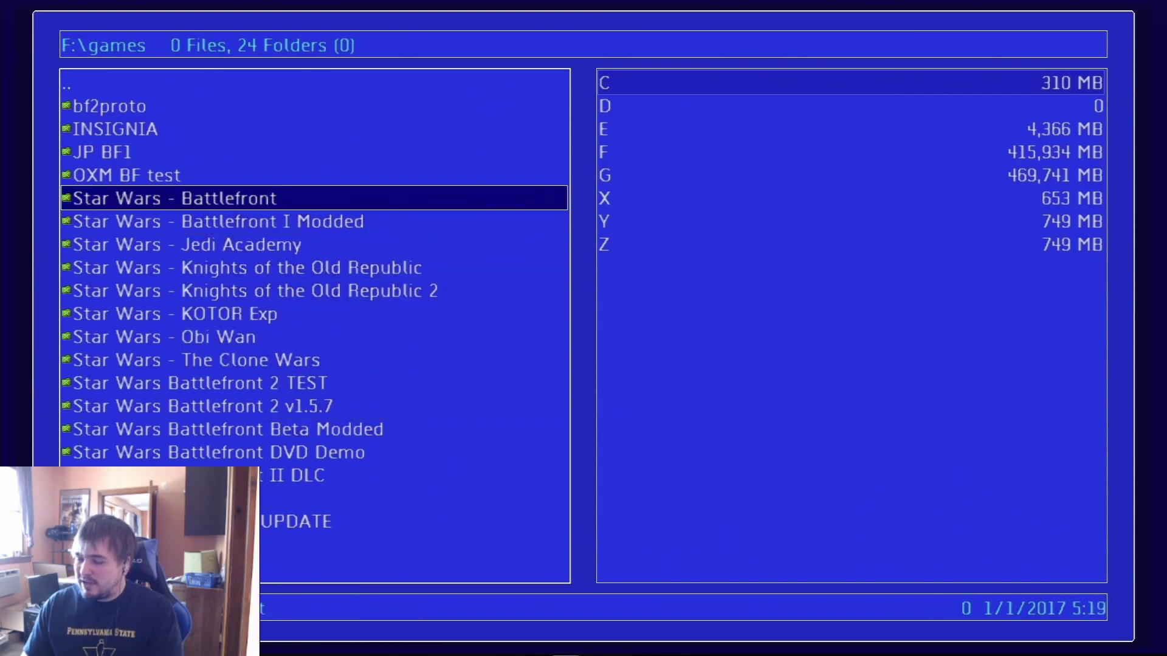
pyautogui.press('Return')
pyautogui.press('Down')
pyautogui.press('Down')
pyautogui.press('Down')
pyautogui.press('Return')
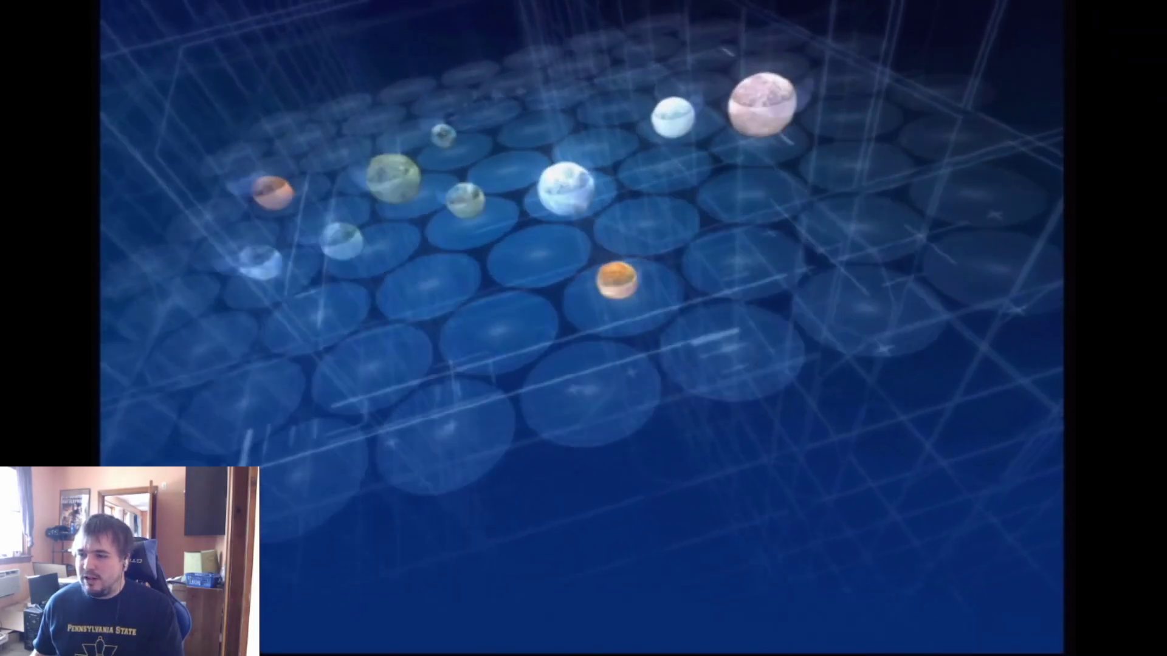
# - Pass the title screen, accept the Player 1 profile and pick a singleplayer mode
pyautogui.press('Return')
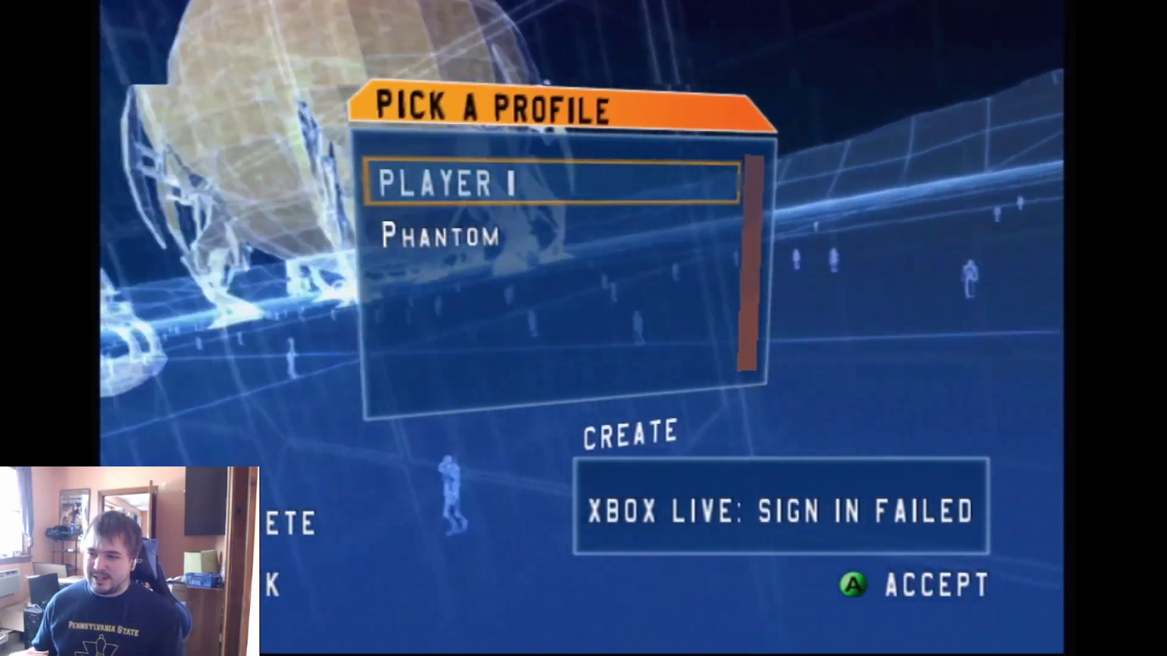
pyautogui.press('Return')
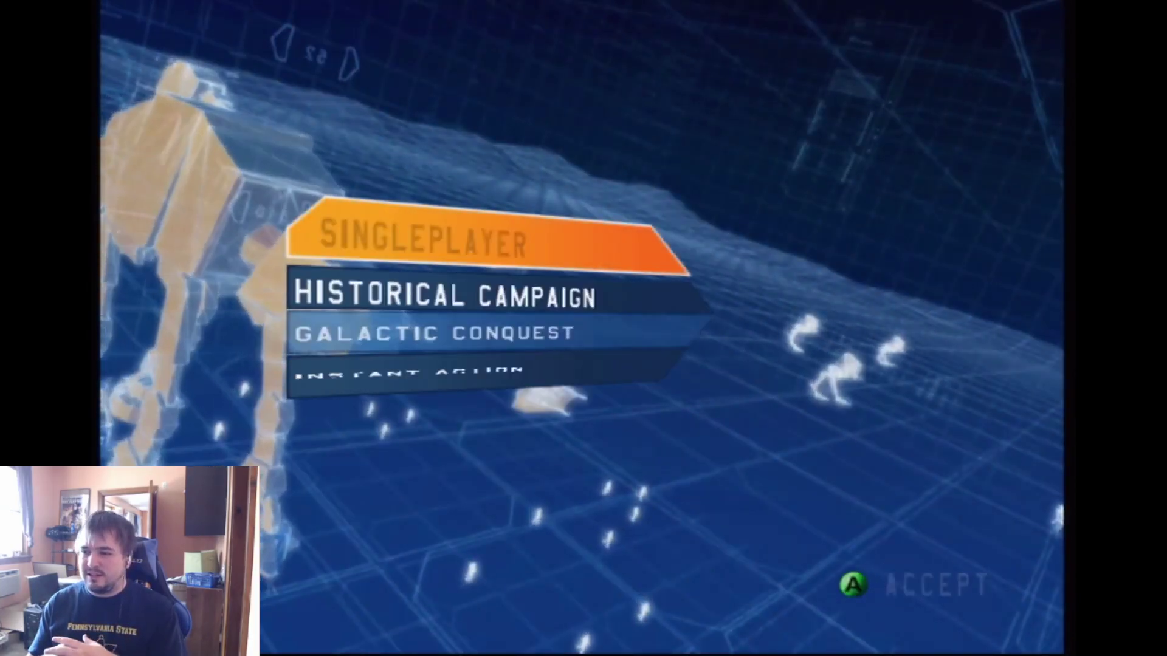
pyautogui.press('Return')
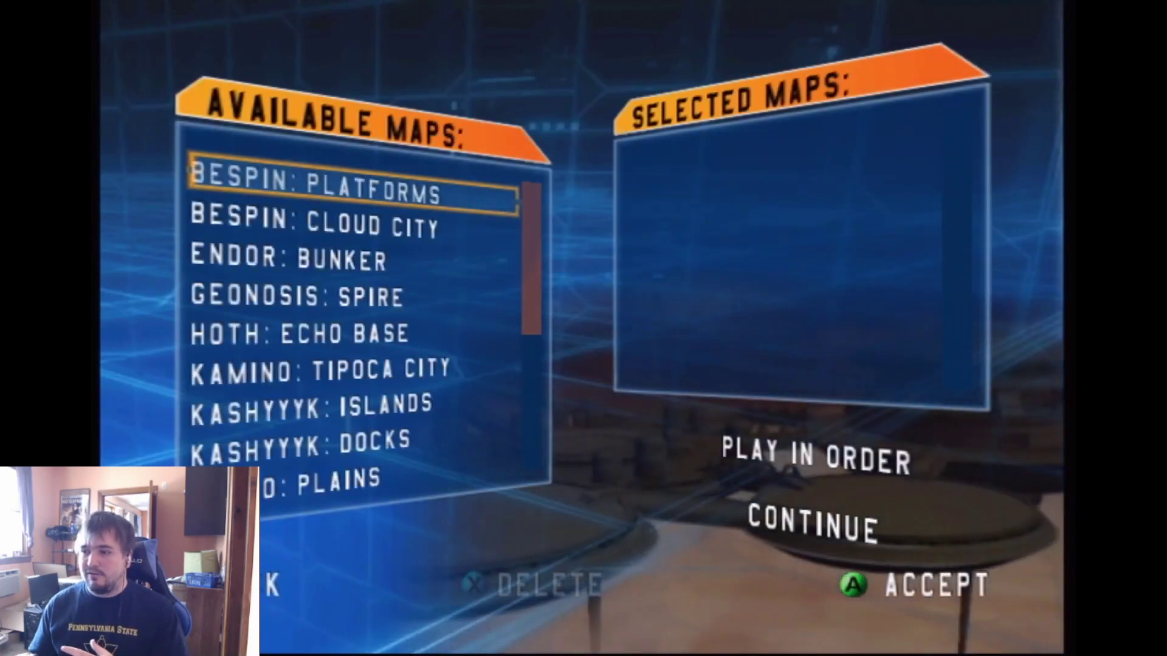
# - Add Tatooine: Jabba to Selected Maps, choose the Clone Wars era and continue
pyautogui.press('Down')
pyautogui.press('Down')
pyautogui.press('Down')
pyautogui.press('Down')
pyautogui.press('Down')
pyautogui.press('Down')
pyautogui.press('Down')
pyautogui.press('Down')
pyautogui.press('Down')
pyautogui.press('Down')
pyautogui.press('Down')
pyautogui.press('Down')
pyautogui.press('Down')
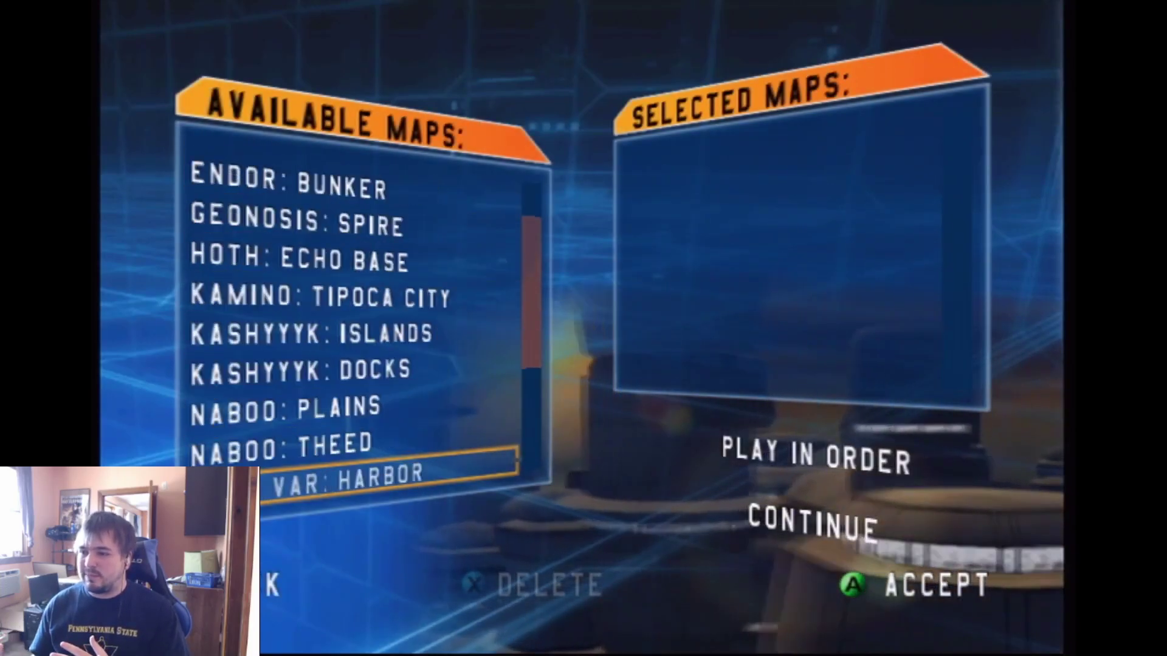
pyautogui.press('Down')
pyautogui.press('Down')
pyautogui.press('Down')
pyautogui.press('Return')
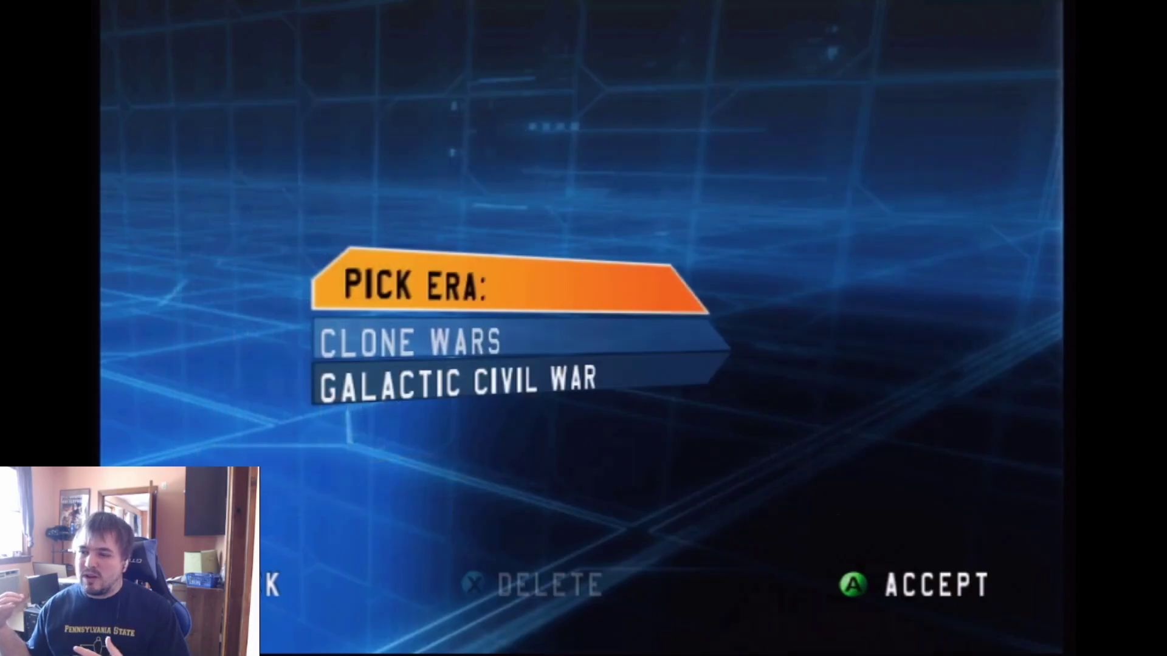
pyautogui.press('Return')
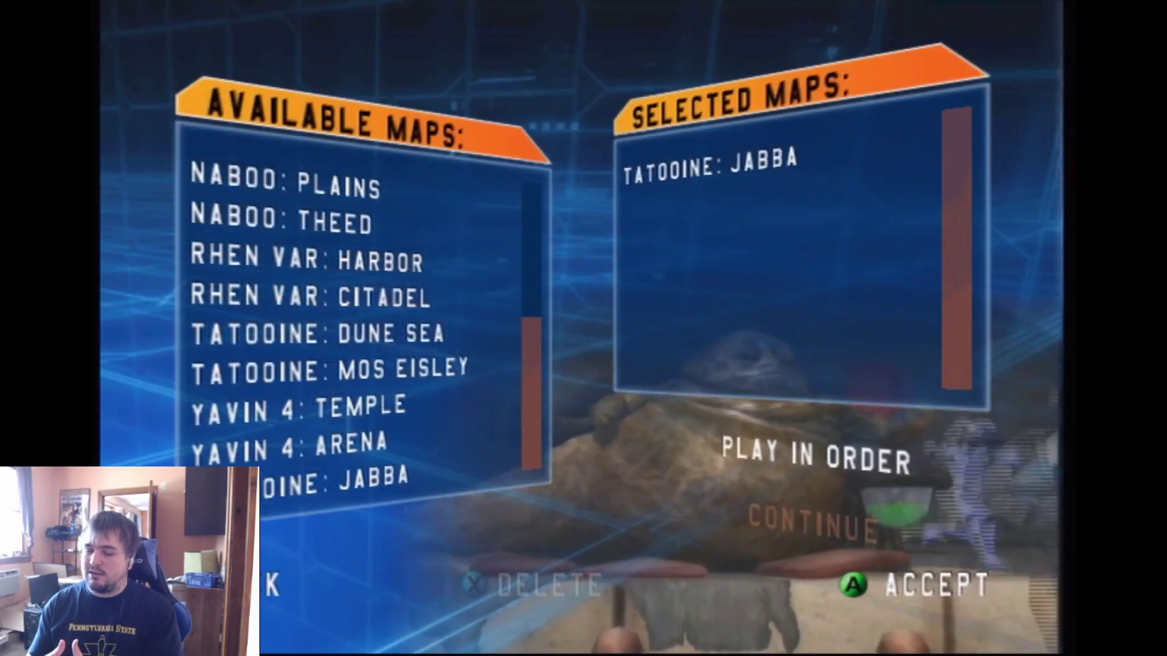
pyautogui.press('Return')
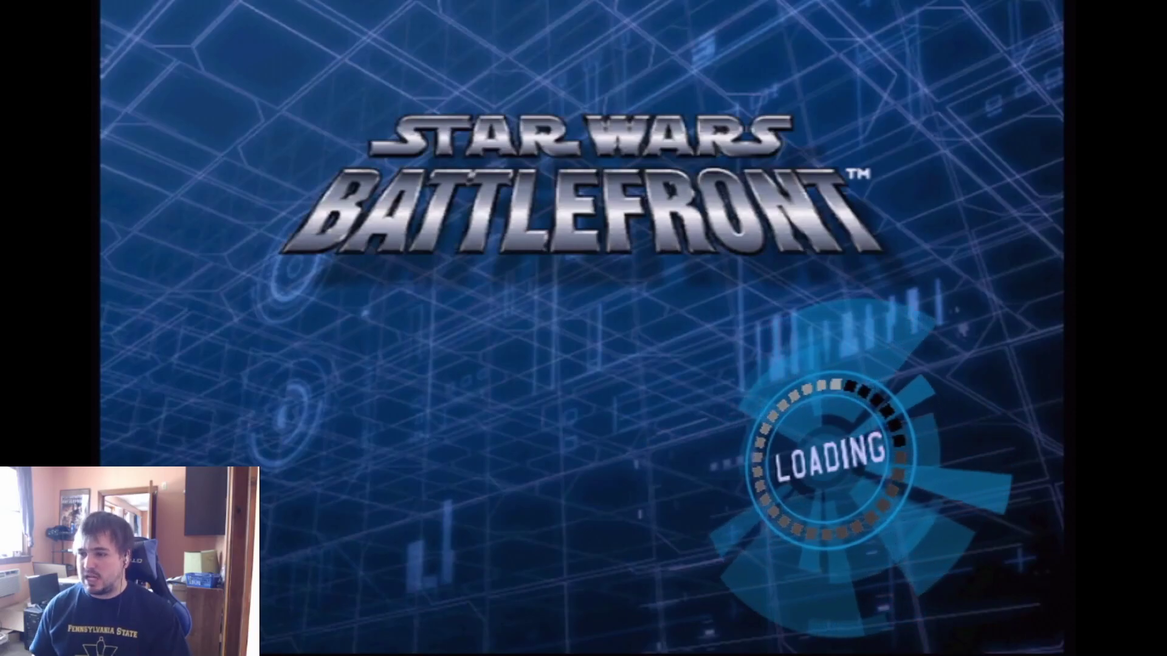
# - Join the Republic side and spawn at the Barracks as a clone trooper
pyautogui.press('Return')
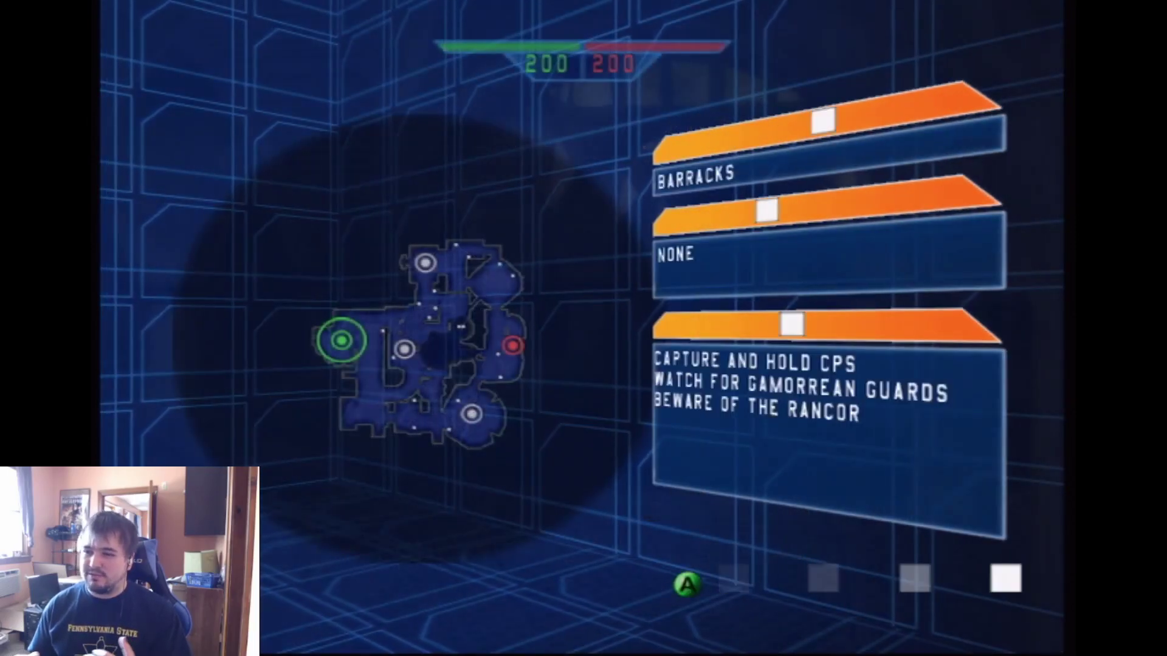
pyautogui.press('Return')
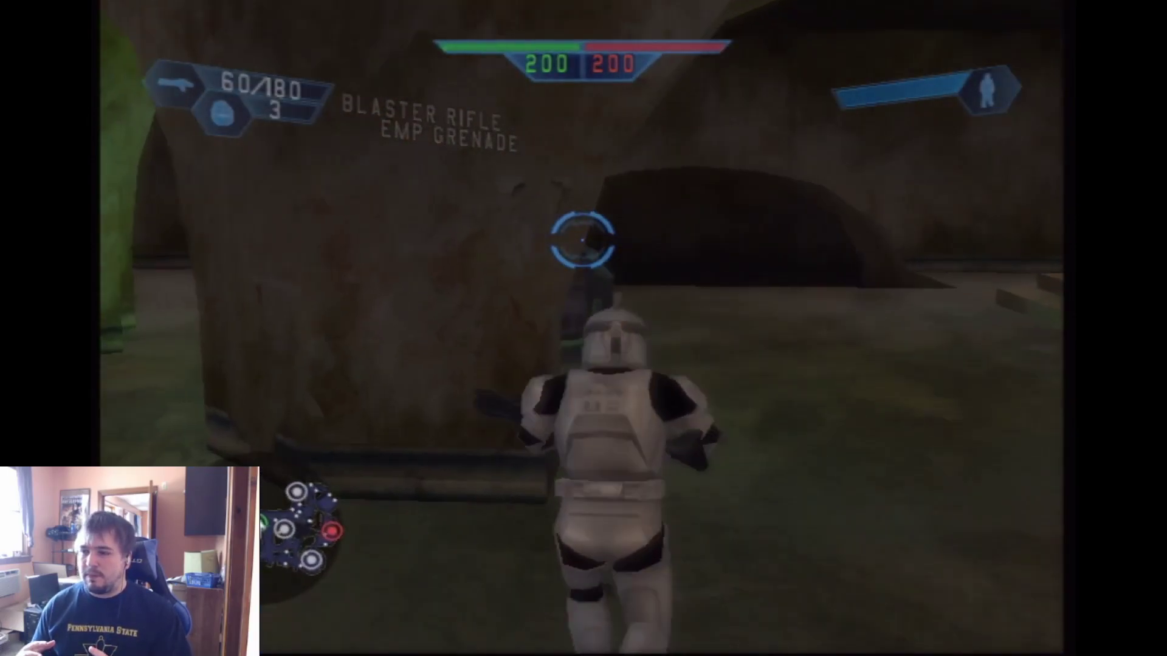